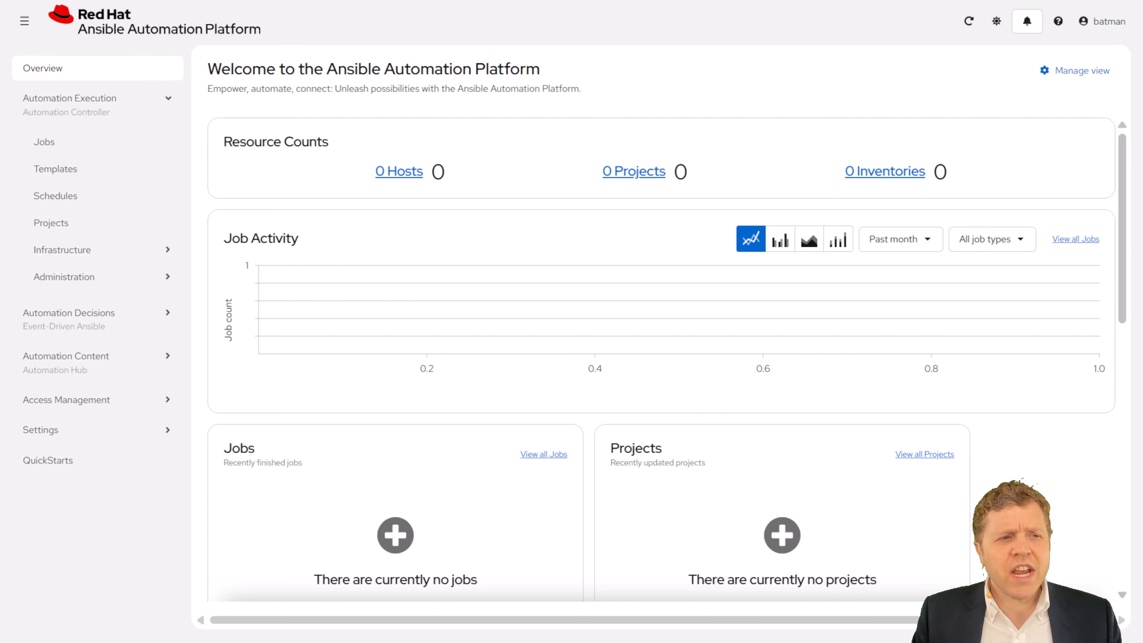
- Open the Projects page, and on GitHub open playbook01.yml from the playbooks folder of the aap-public repository
click(118, 225)
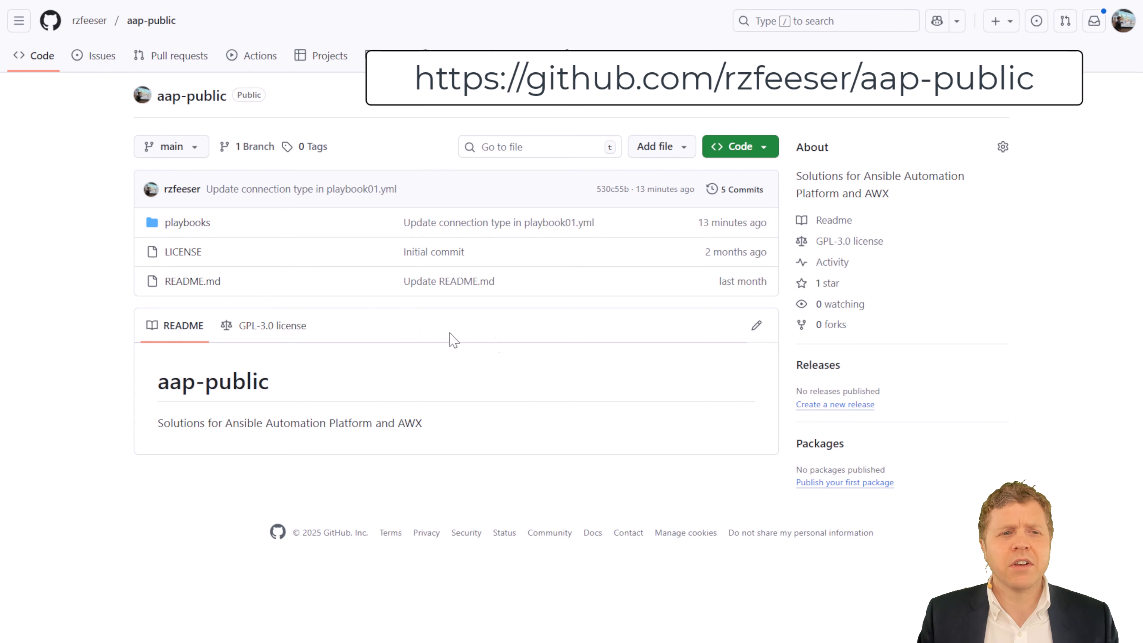
click(185, 224)
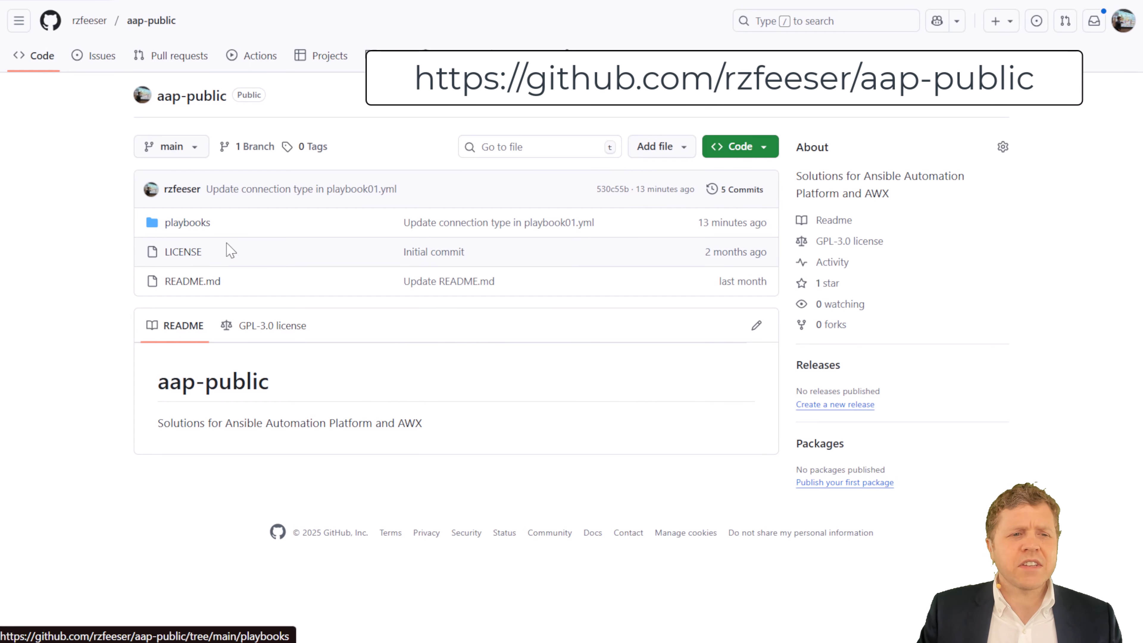
click(73, 236)
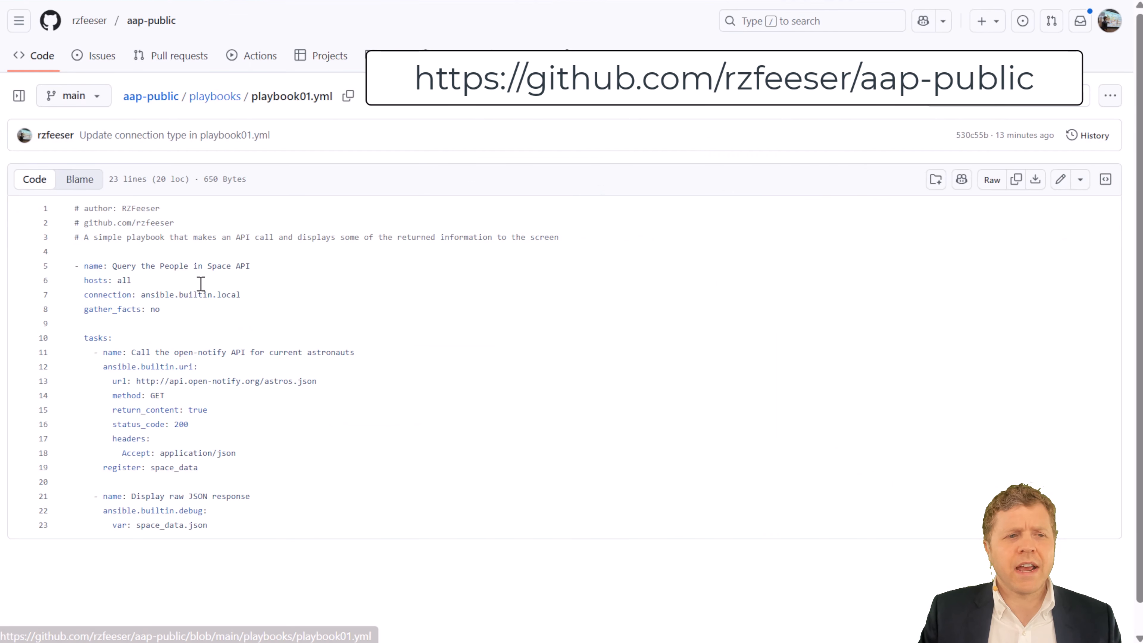
- Examine playbook01.yml's header comments, host and connection settings, the API call task with its registered variable, and the debug task
drag(75, 208, 555, 237)
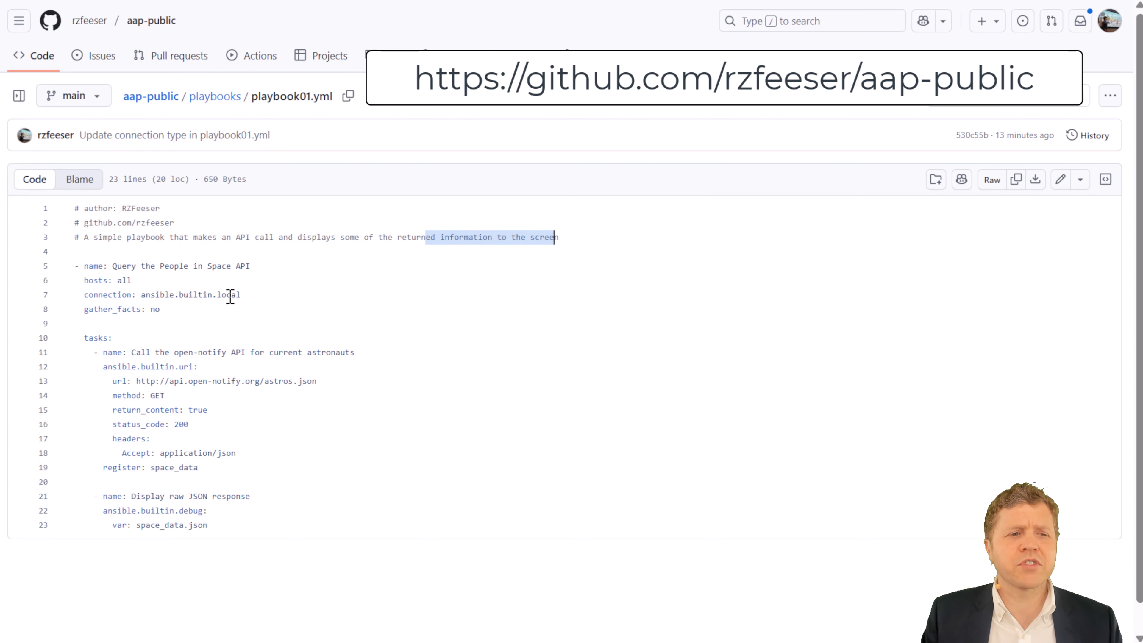
drag(83, 280, 161, 281)
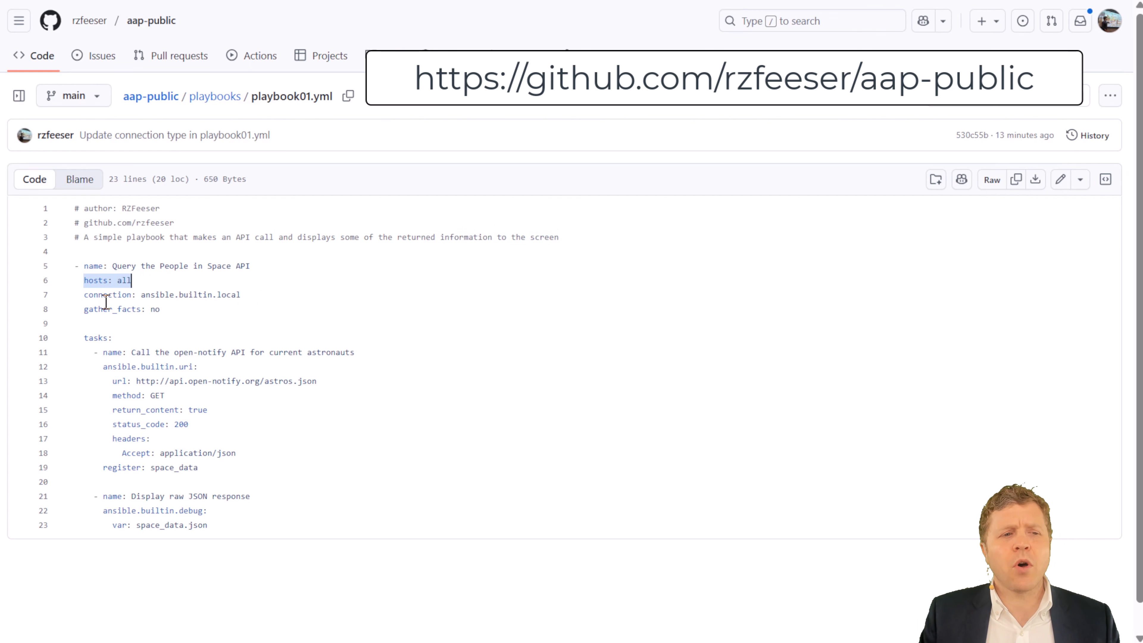
drag(88, 295, 198, 305)
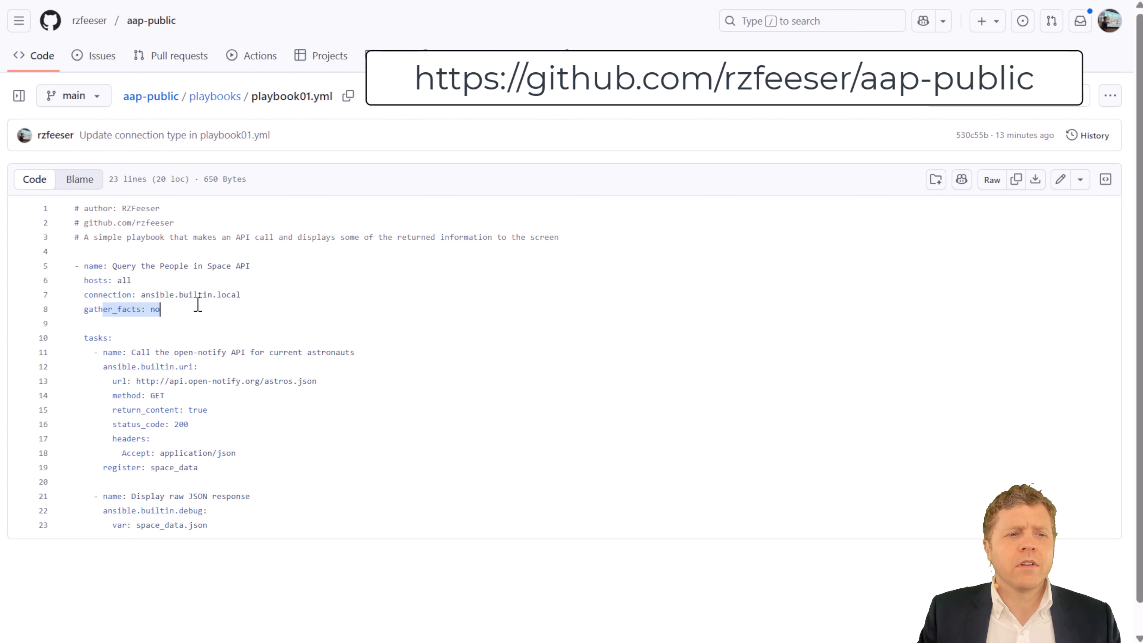
drag(112, 352, 350, 353)
drag(123, 366, 242, 367)
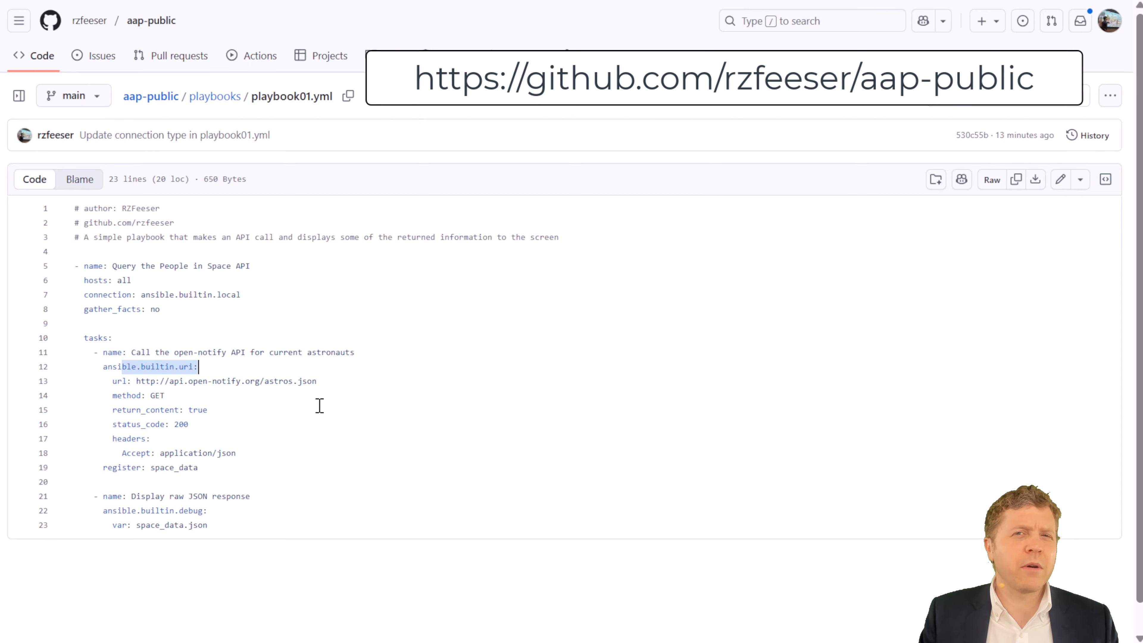
drag(155, 382, 318, 382)
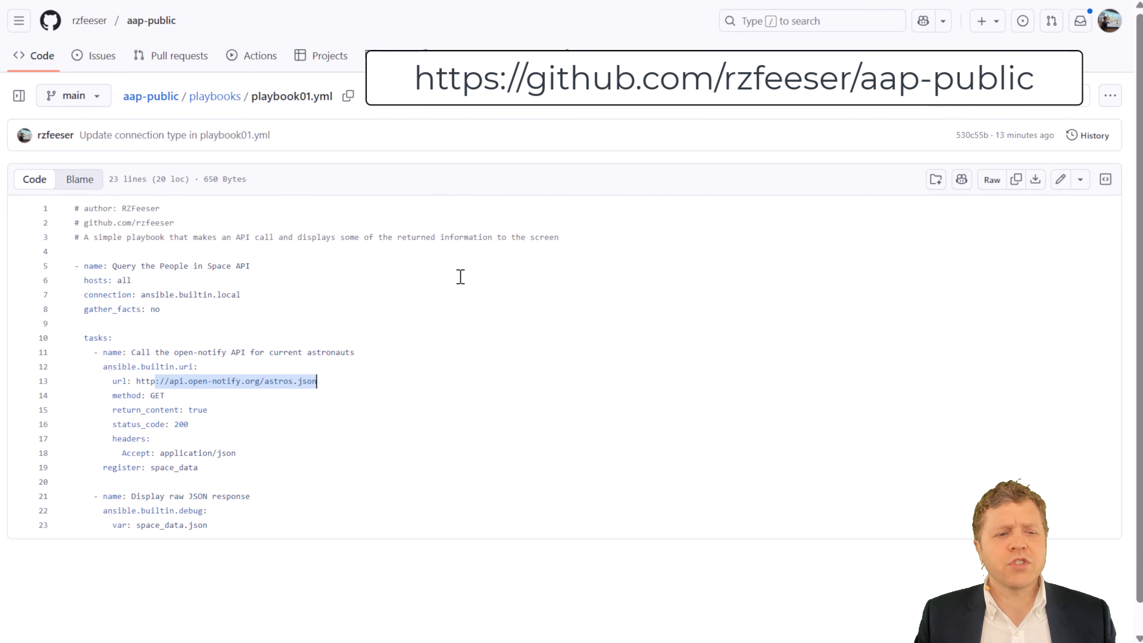
drag(122, 468, 231, 468)
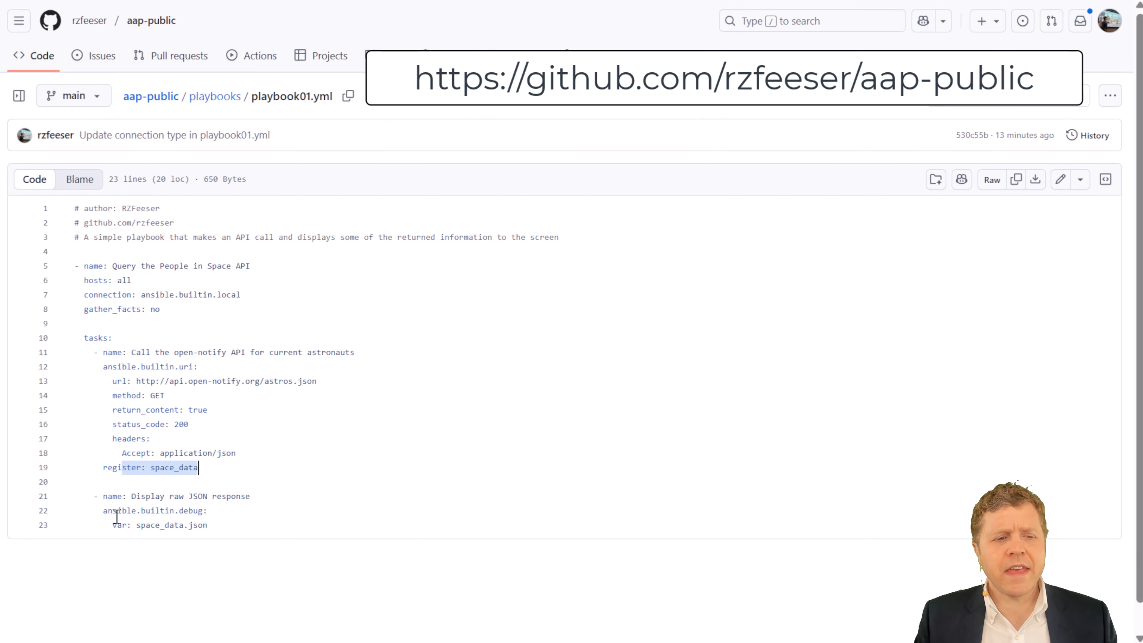
drag(110, 521, 235, 527)
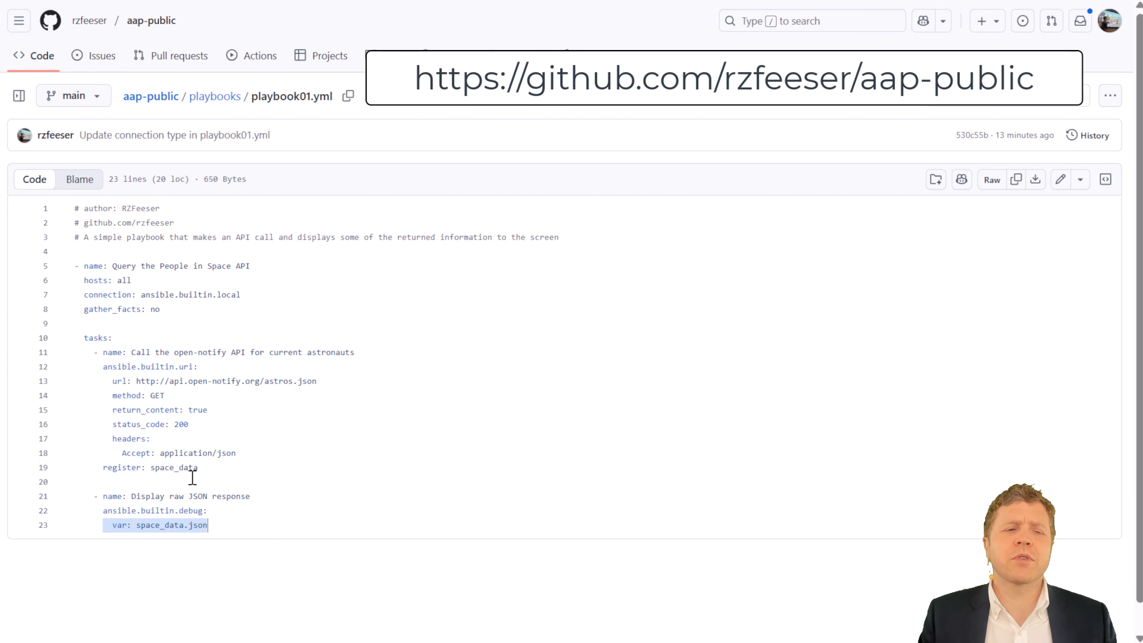
drag(122, 367, 241, 536)
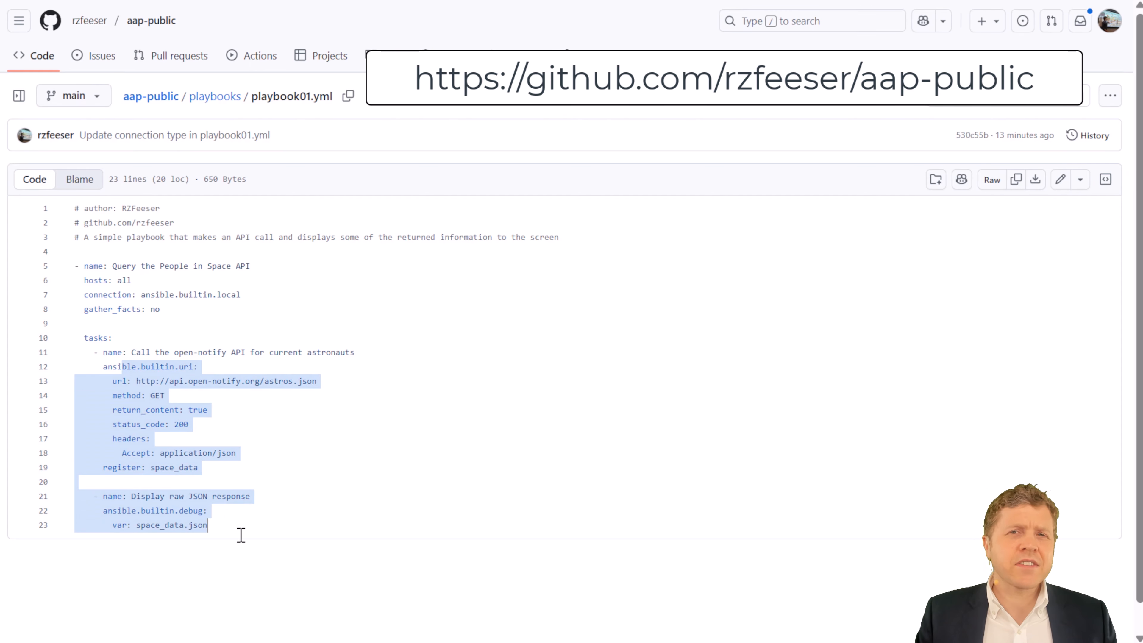
click(261, 469)
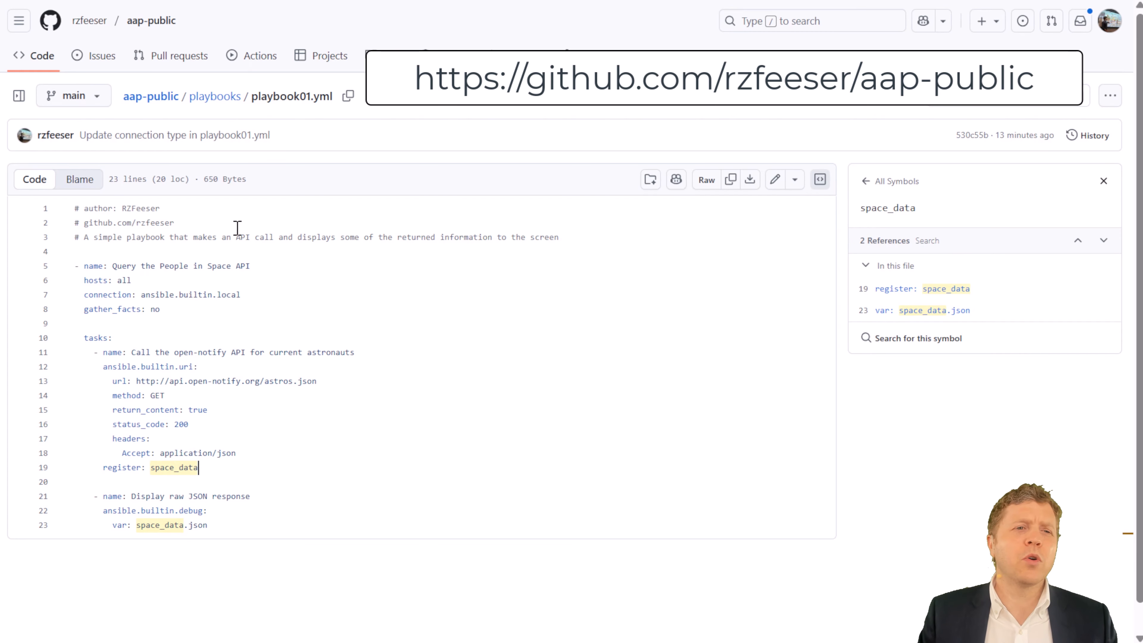
- Return to Ansible Automation Platform, start a new project named "github.com/rzfeeser/aap-public", and copy that name
click(162, 107)
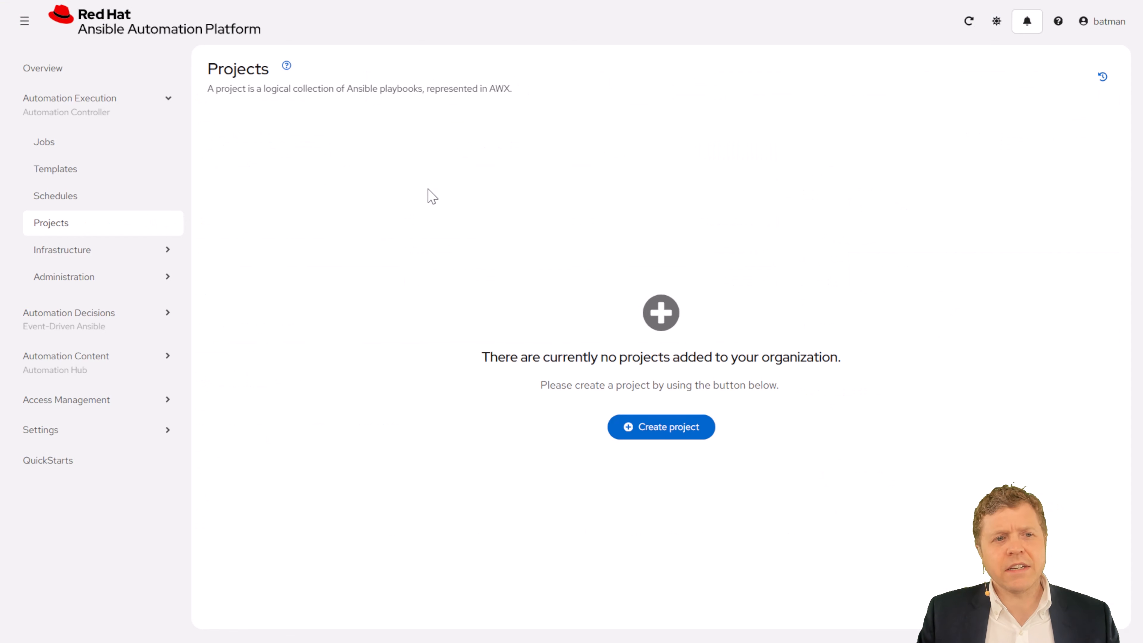
click(687, 431)
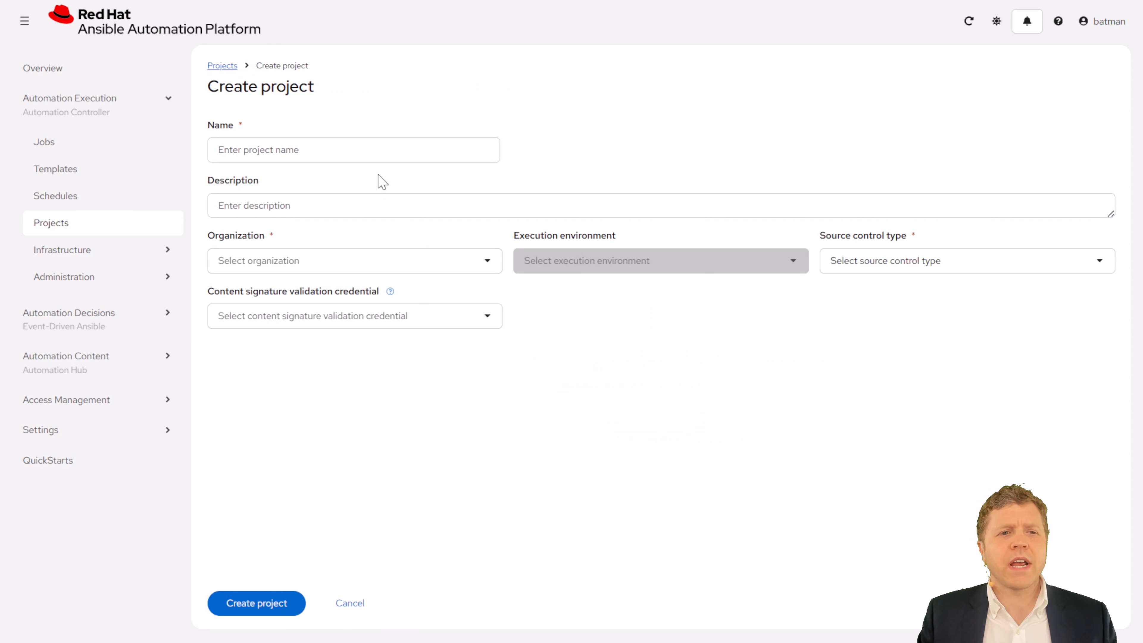
click(382, 148)
text(github.com)
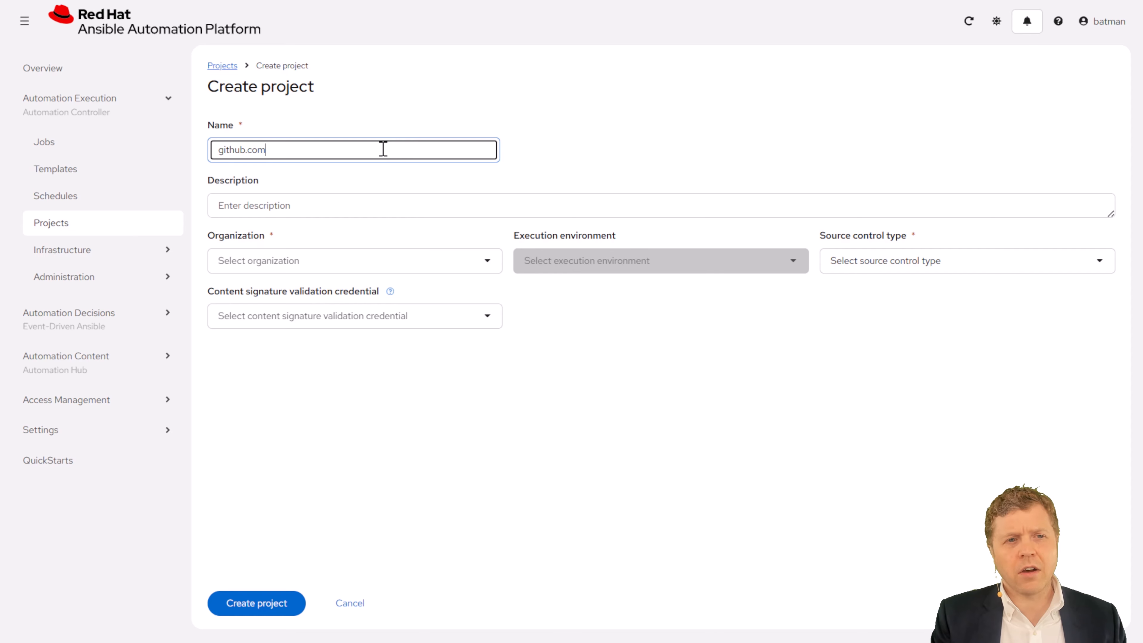
text(/rzfe)
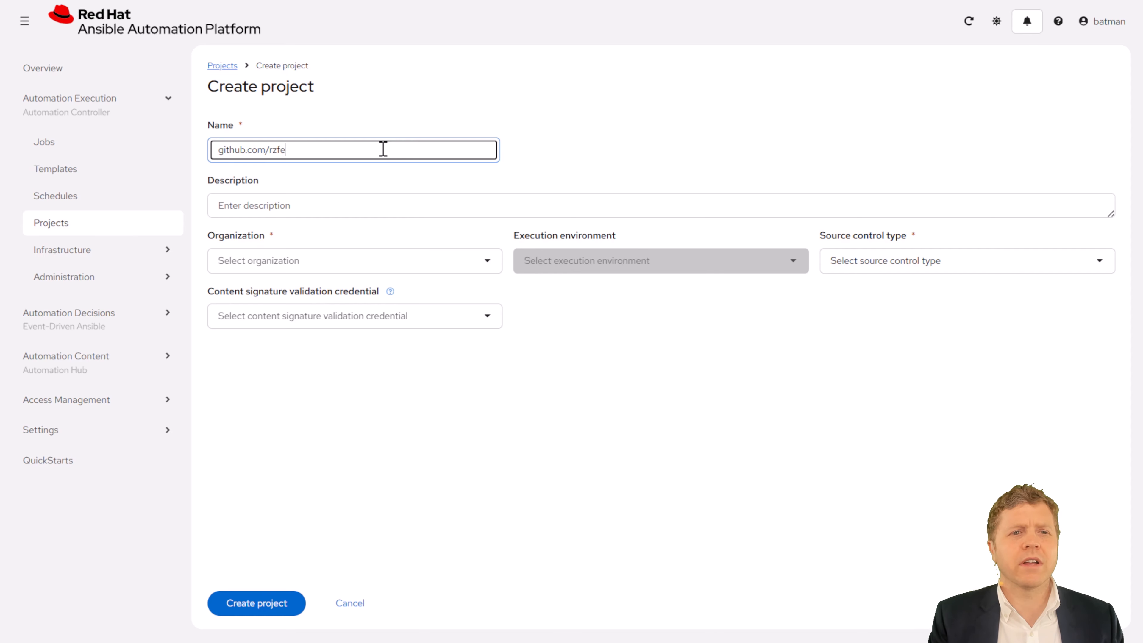
text(eser/aap)
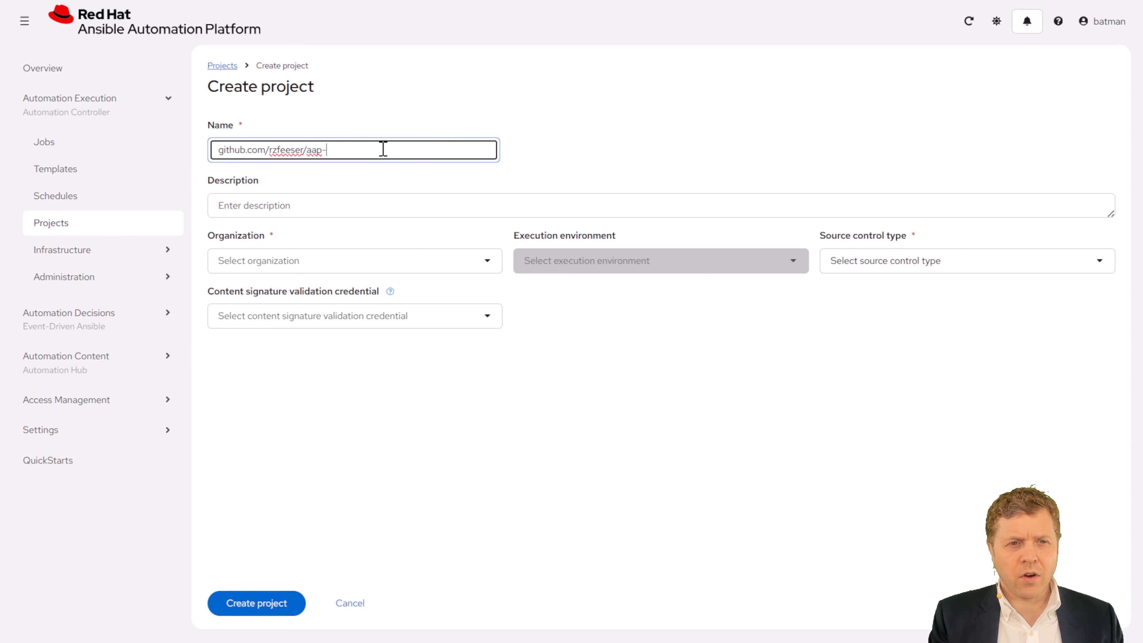
text(-public)
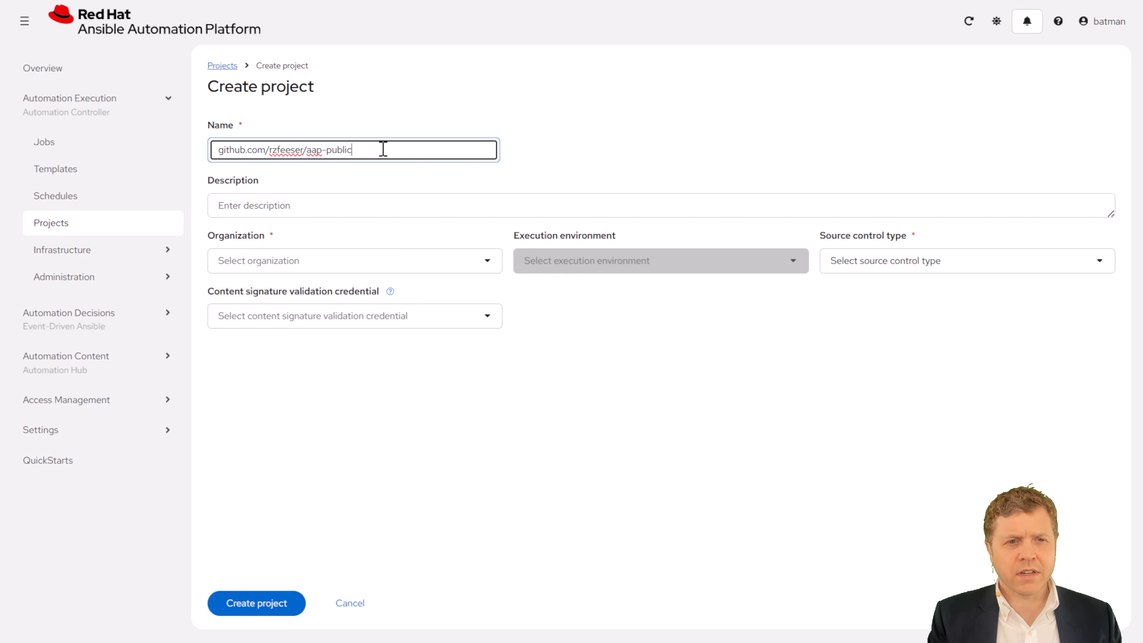
key(ctrl+a)
key(ctrl+c)
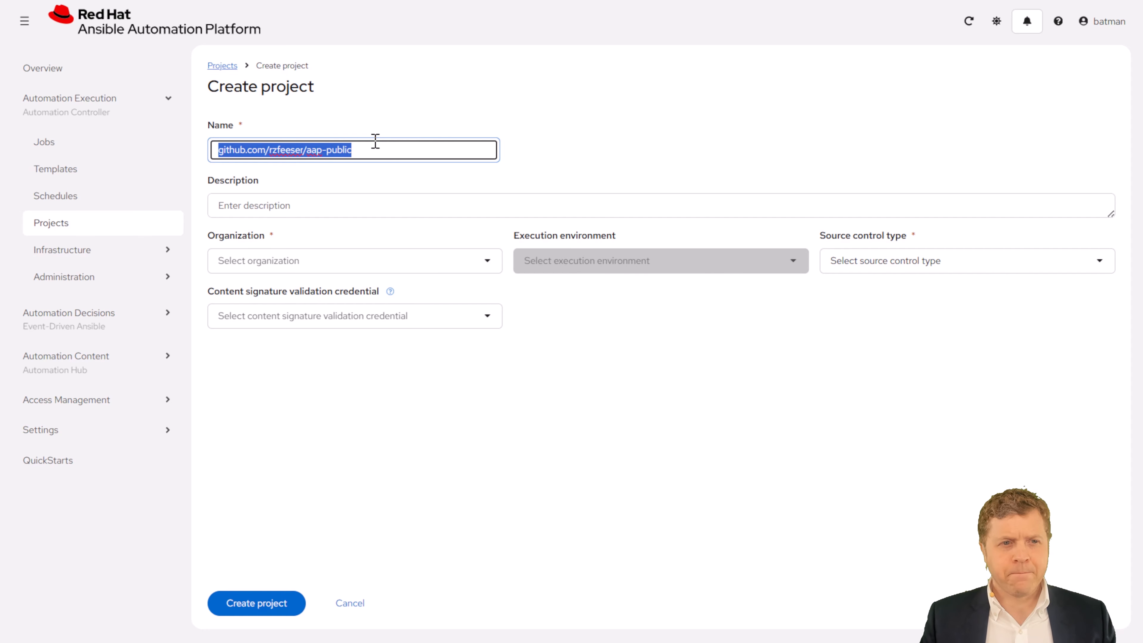
- Assign the project to the dc organization and set its source control type to Git
click(378, 263)
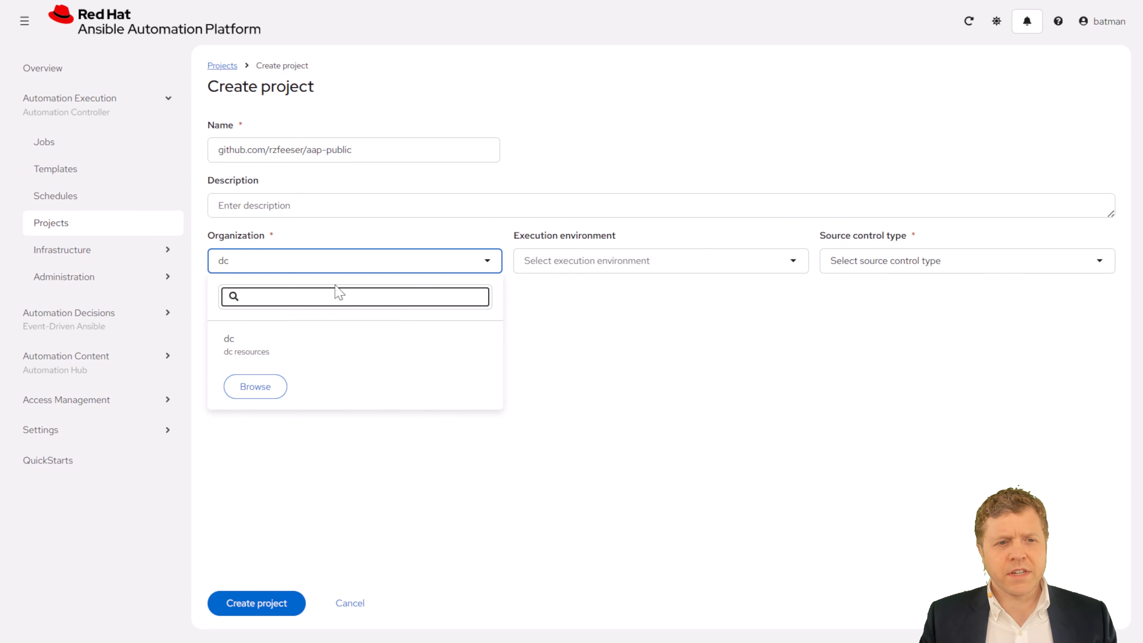
click(231, 352)
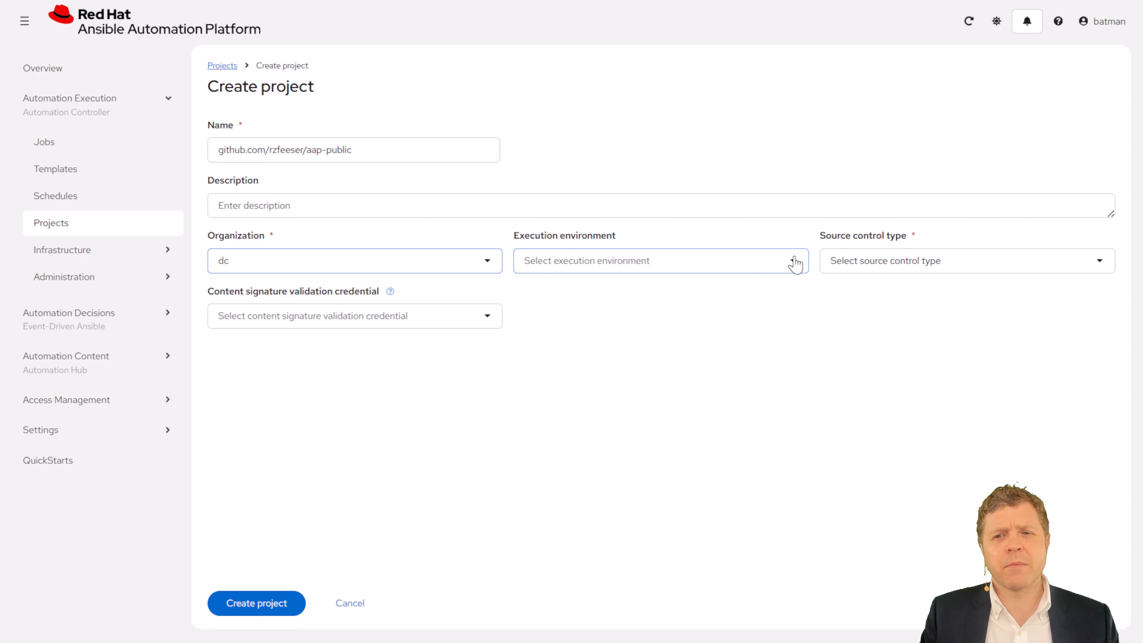
click(889, 269)
click(842, 320)
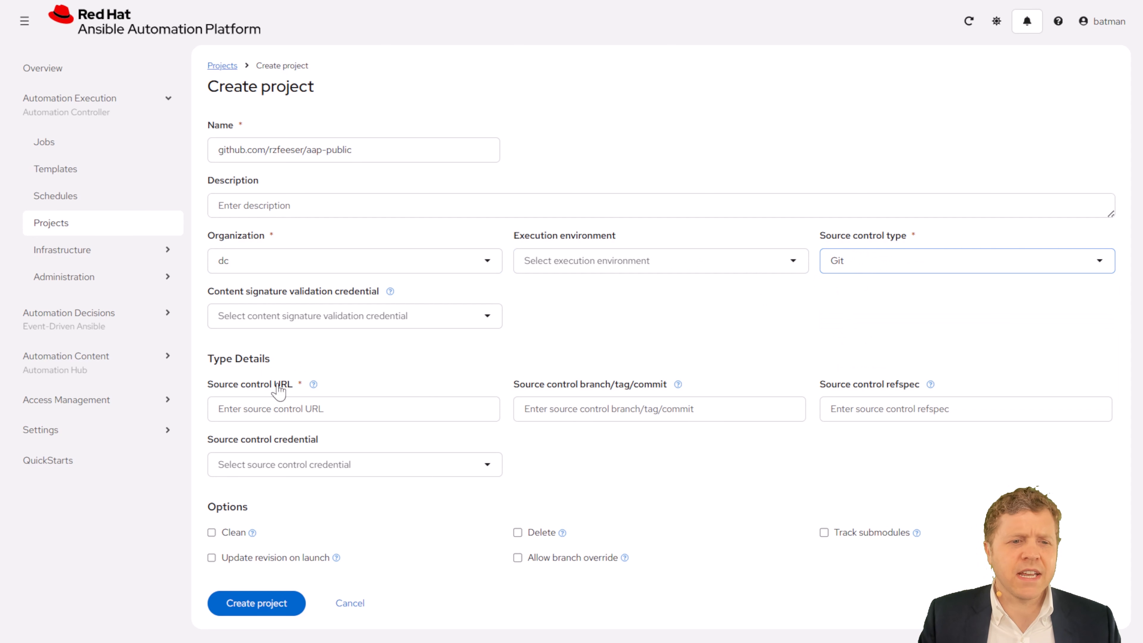
click(299, 410)
key(ctrl+v)
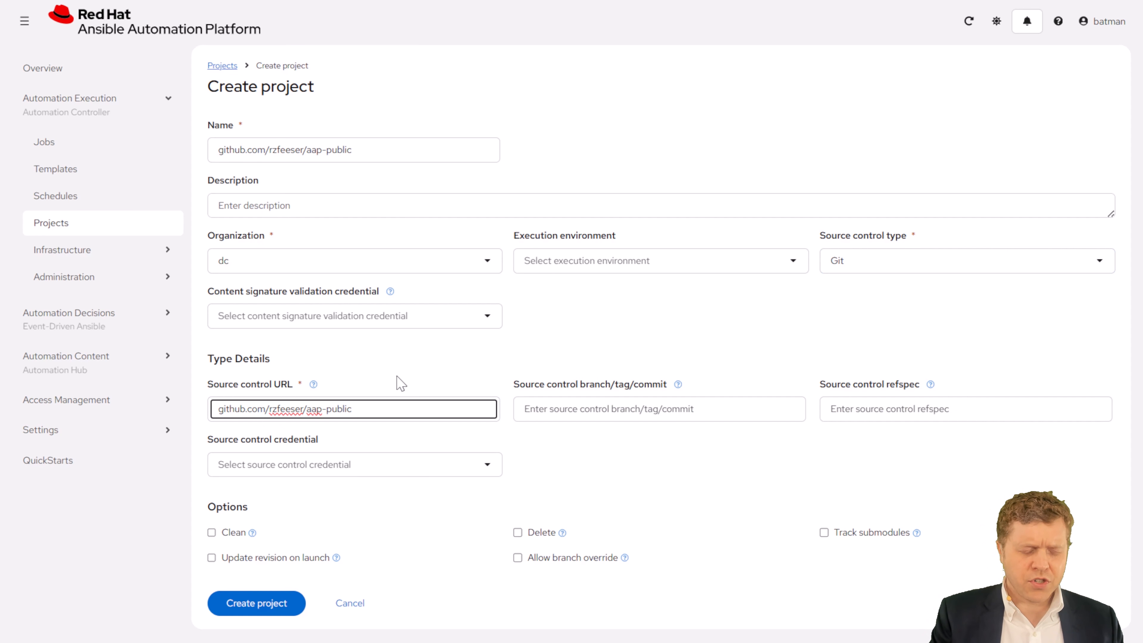
key(Home)
text(https://)
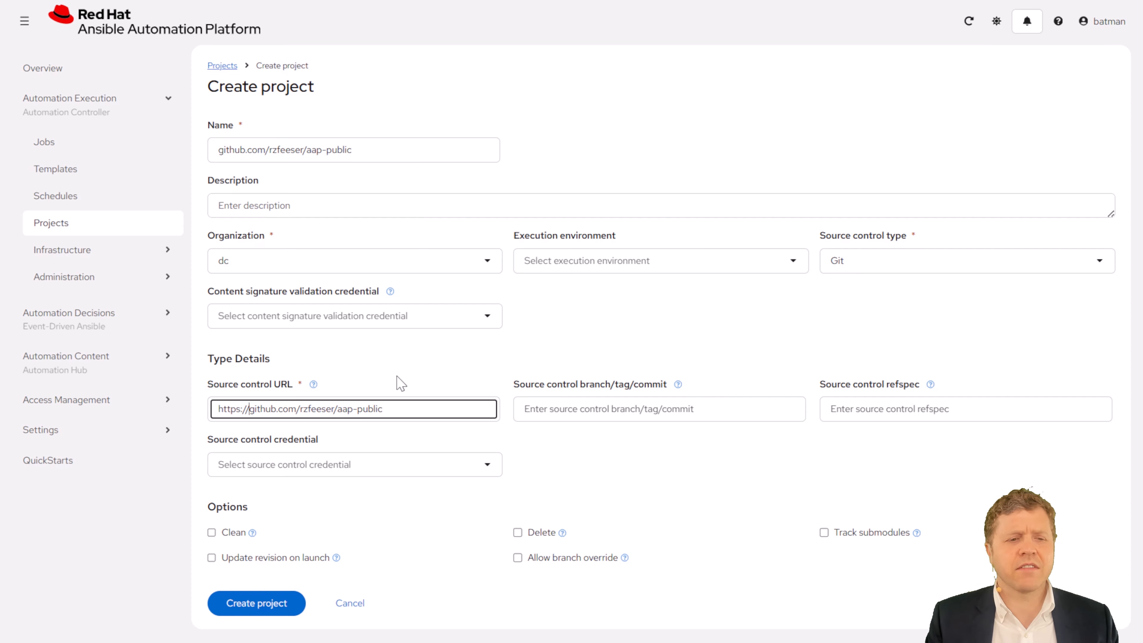
- Leave the source control branch empty, enable Update revision on launch, and create the project
click(617, 410)
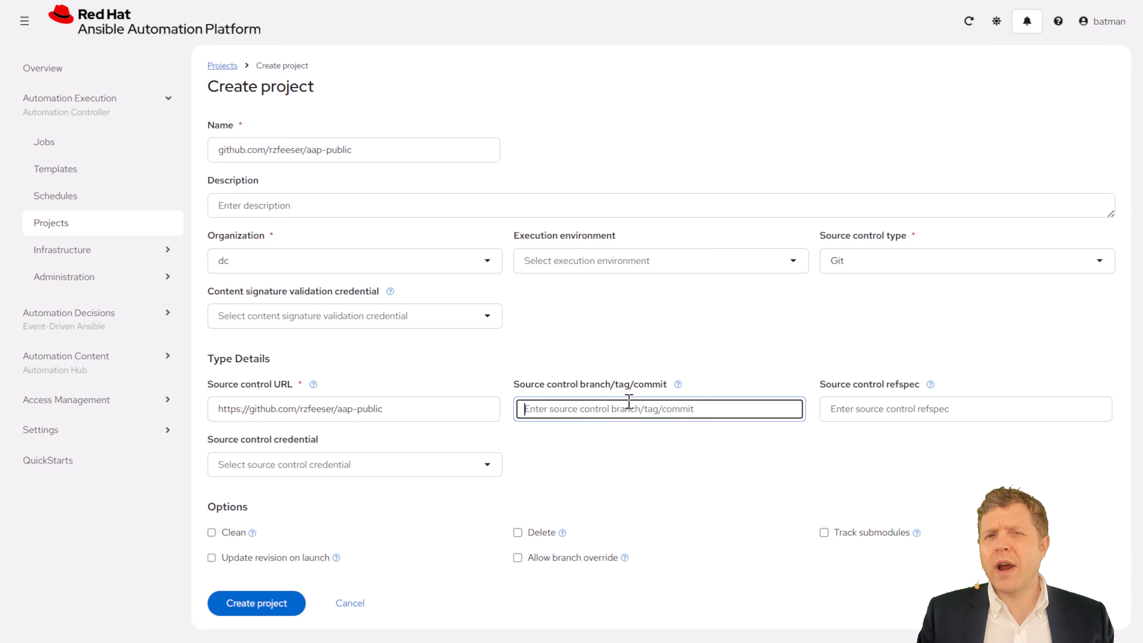
click(659, 348)
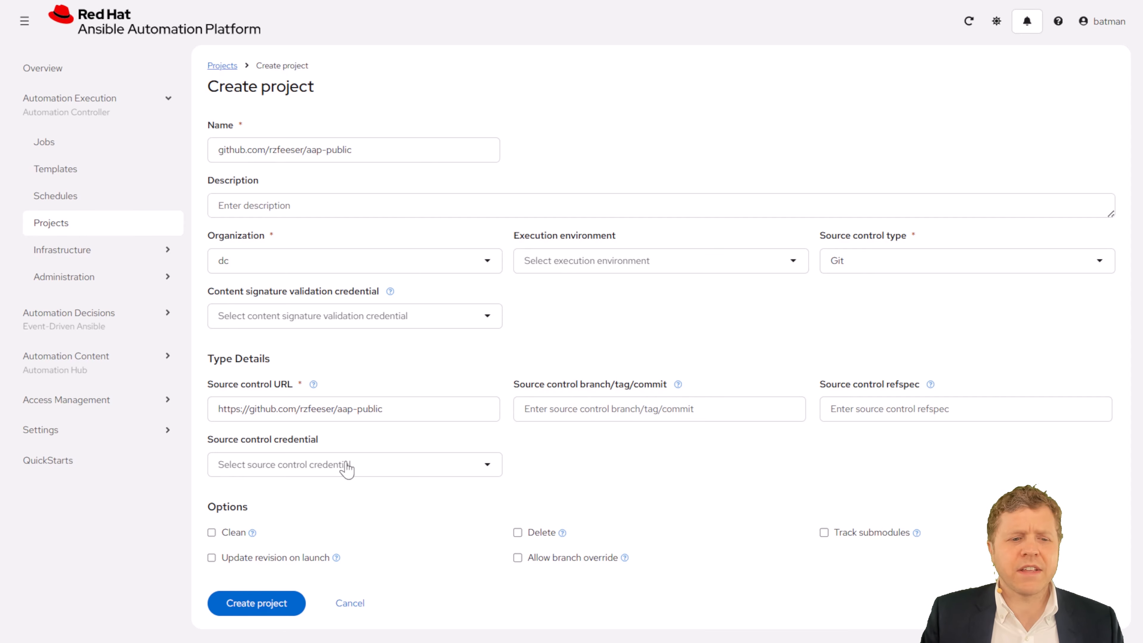
click(212, 558)
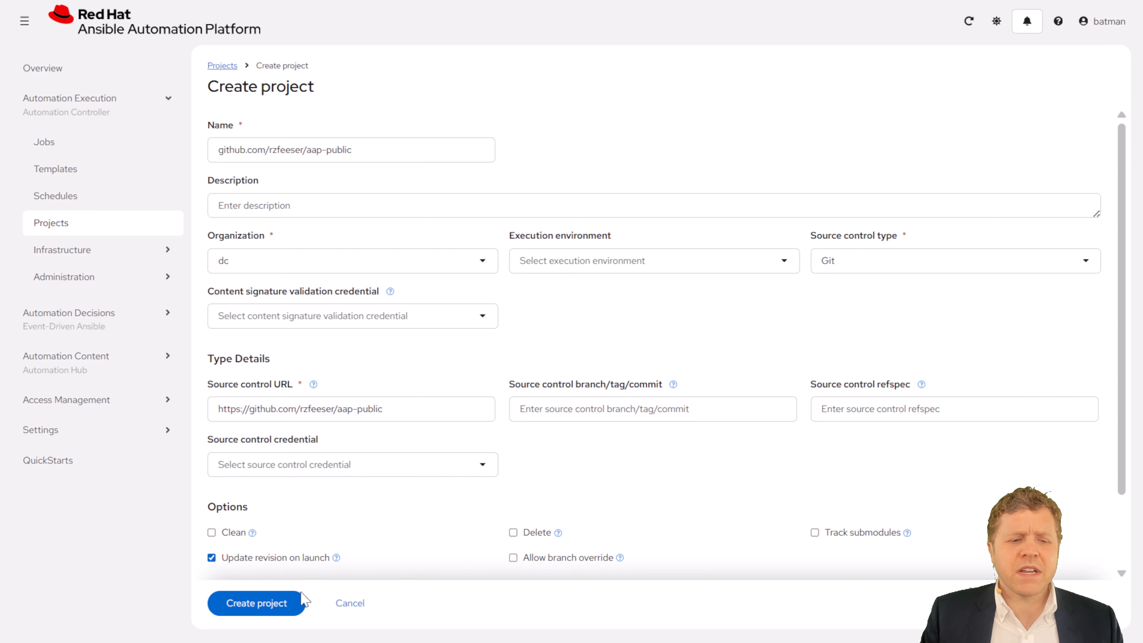
click(284, 606)
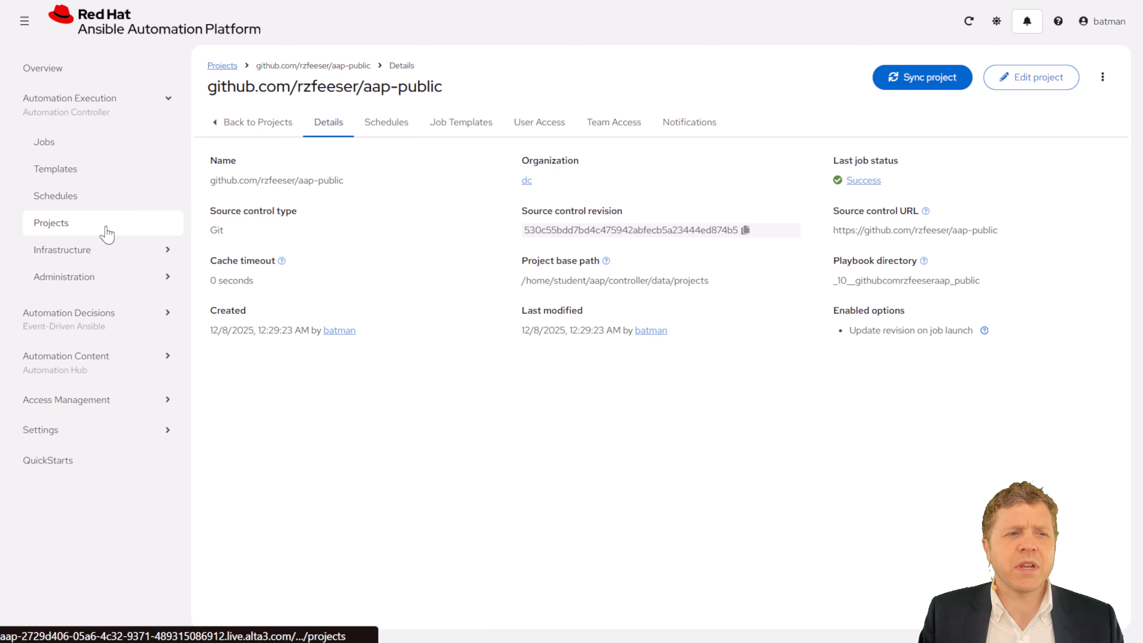
- Start a new standard inventory named "localhost" with the description "just a localhost"
click(120, 252)
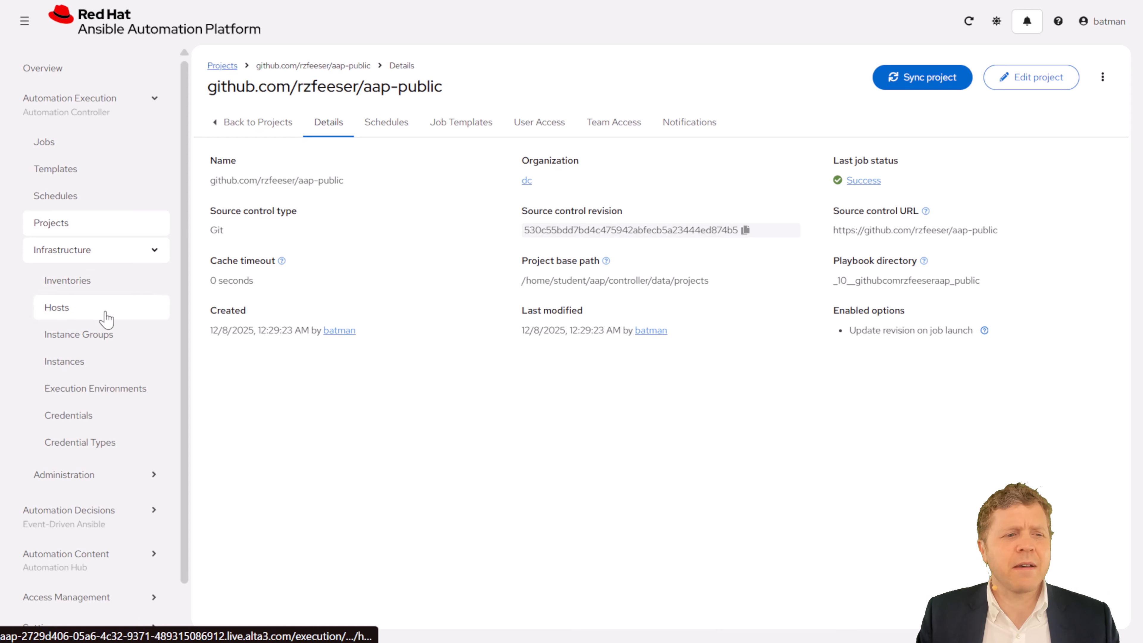
click(114, 281)
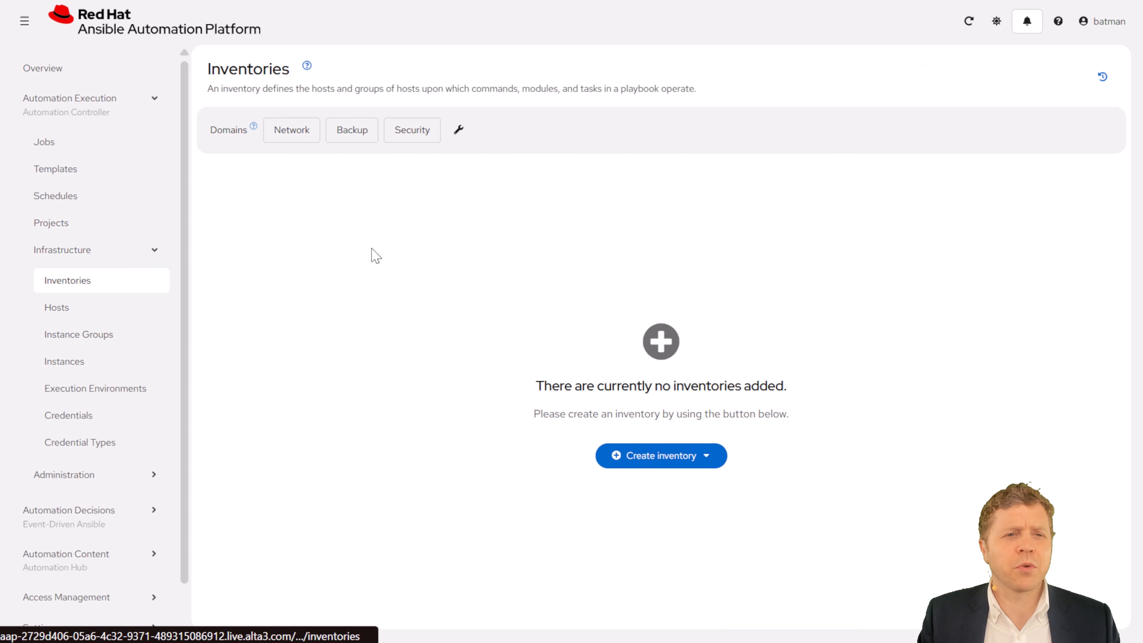
click(684, 459)
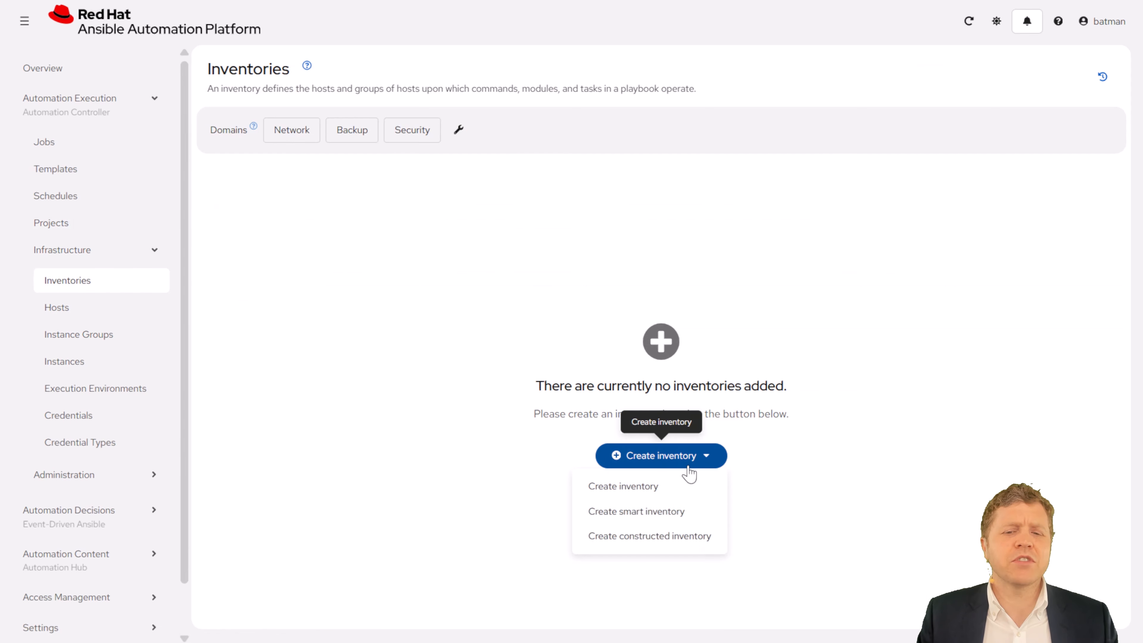
click(657, 489)
click(334, 143)
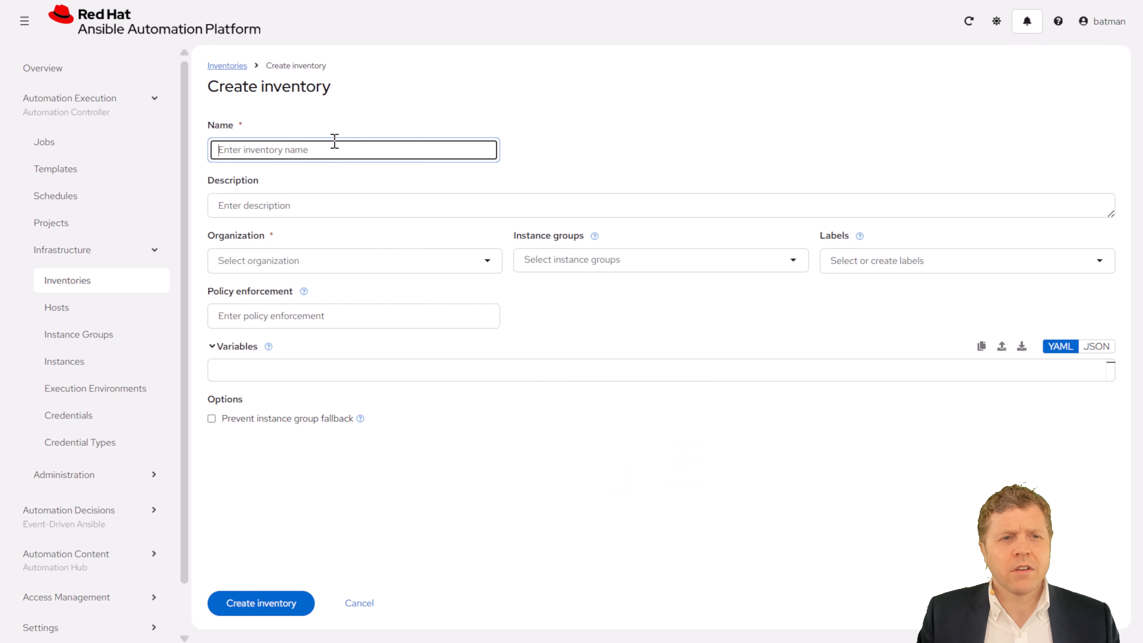
text(localhost)
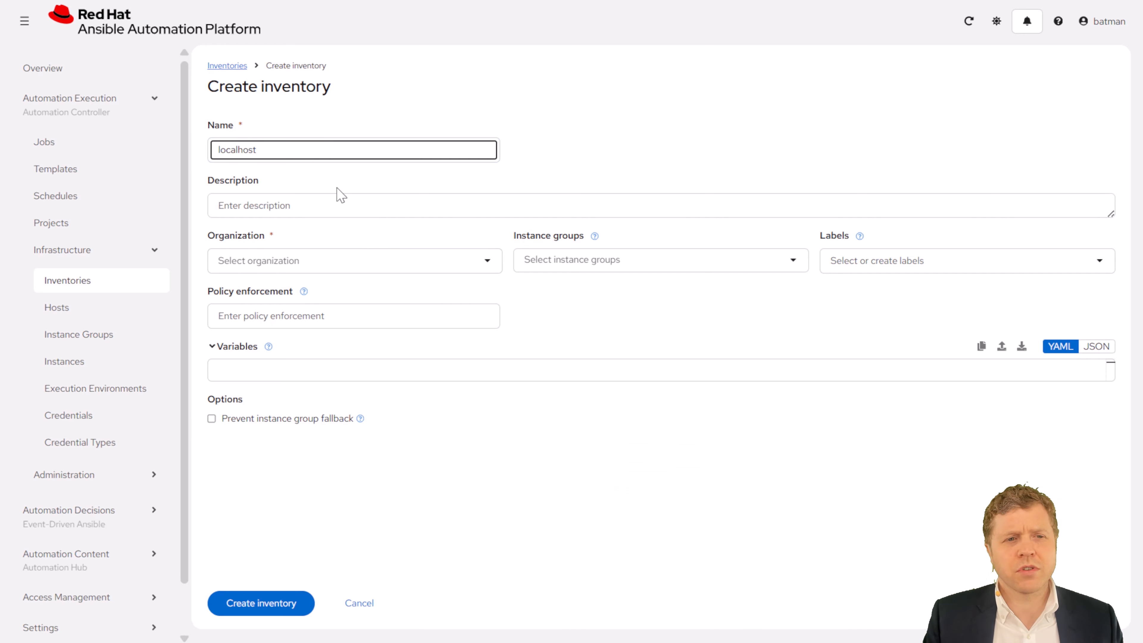
click(336, 210)
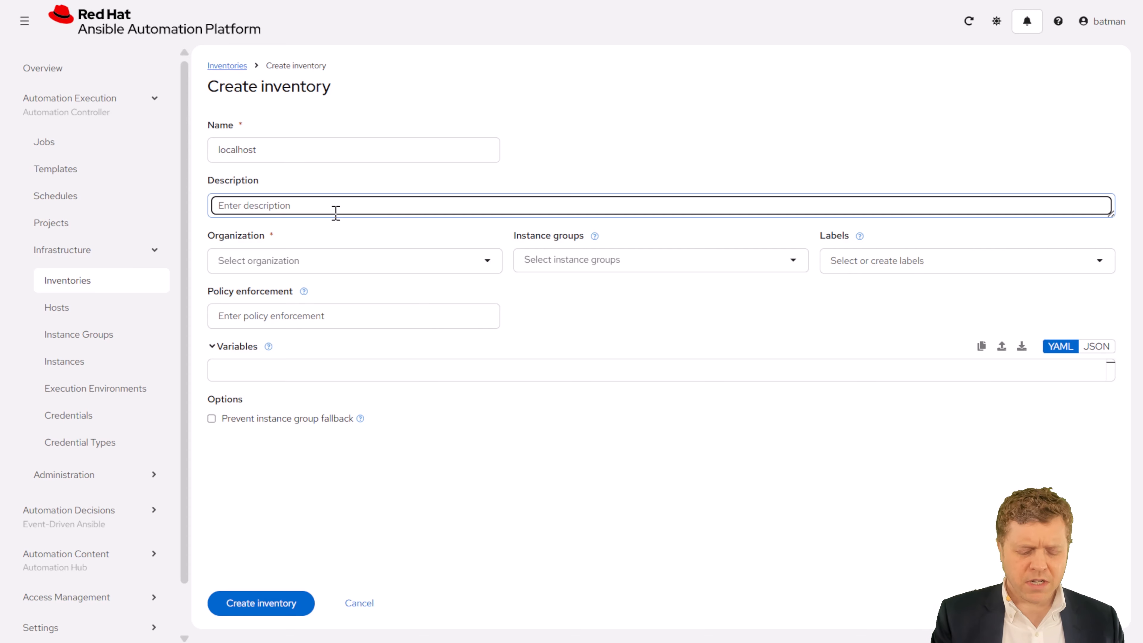
text(just a localhost)
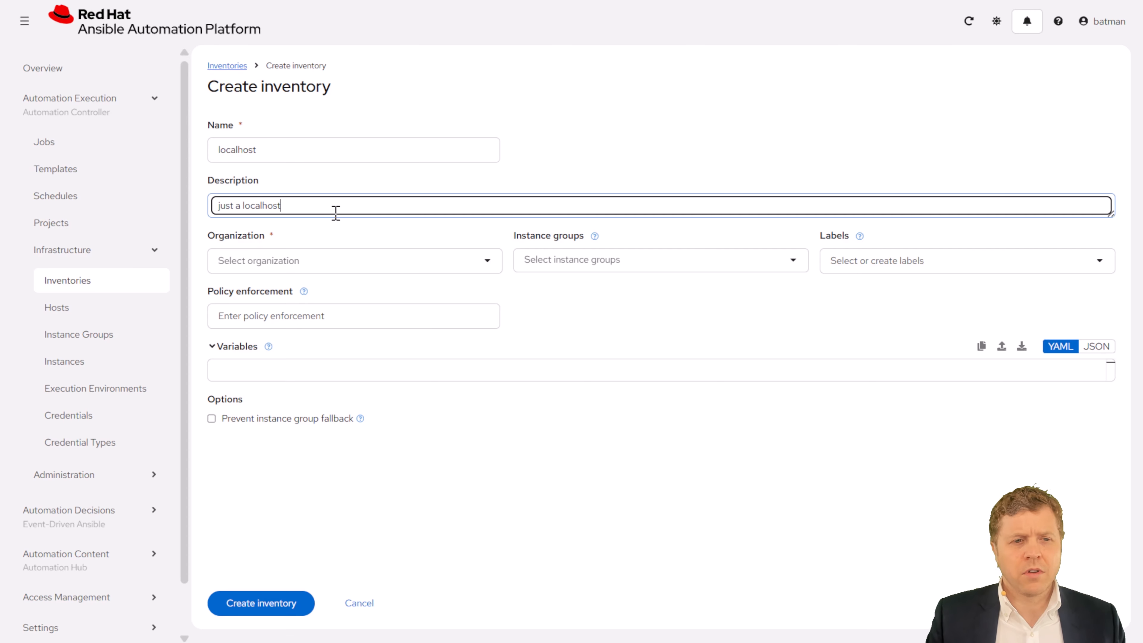
- Assign the inventory to the dc organization, leave its variables empty, and create it
click(338, 261)
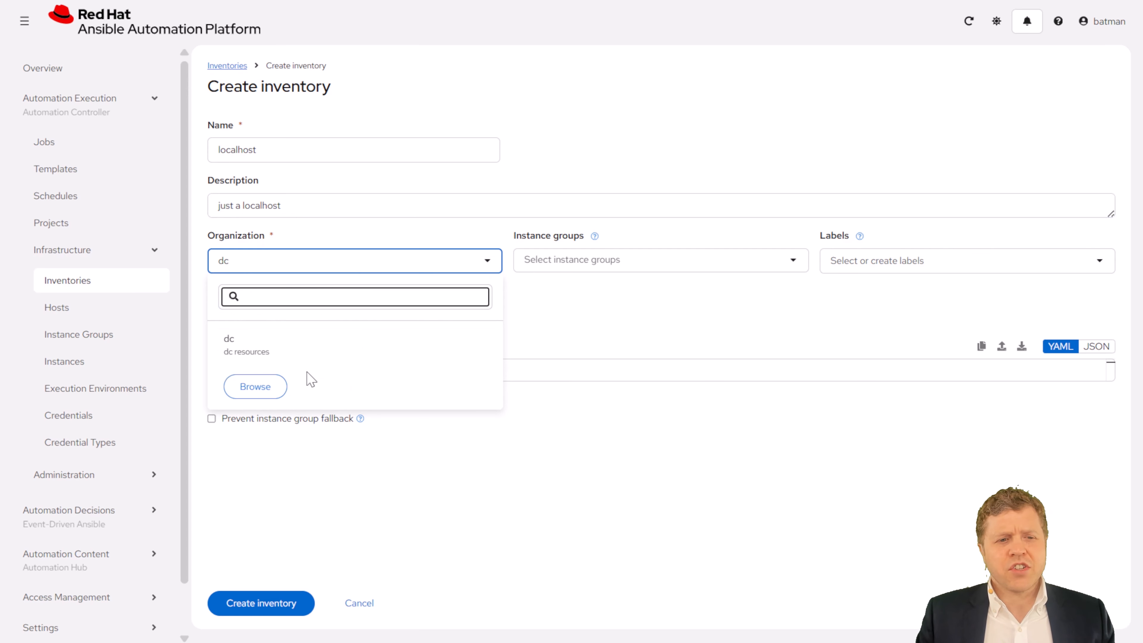
click(260, 350)
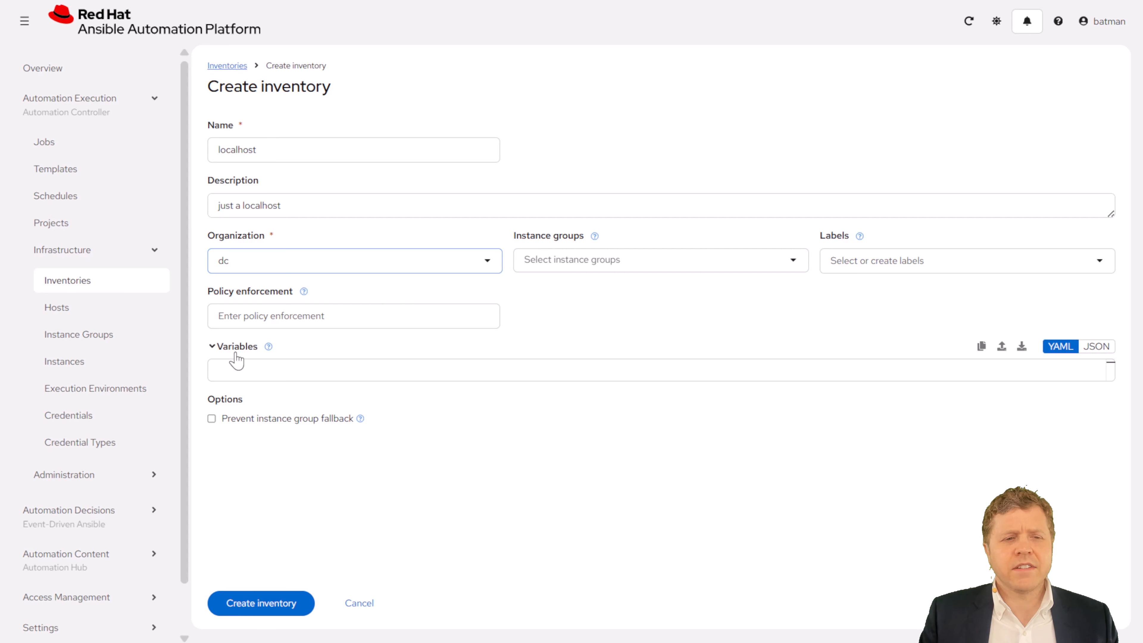
click(260, 369)
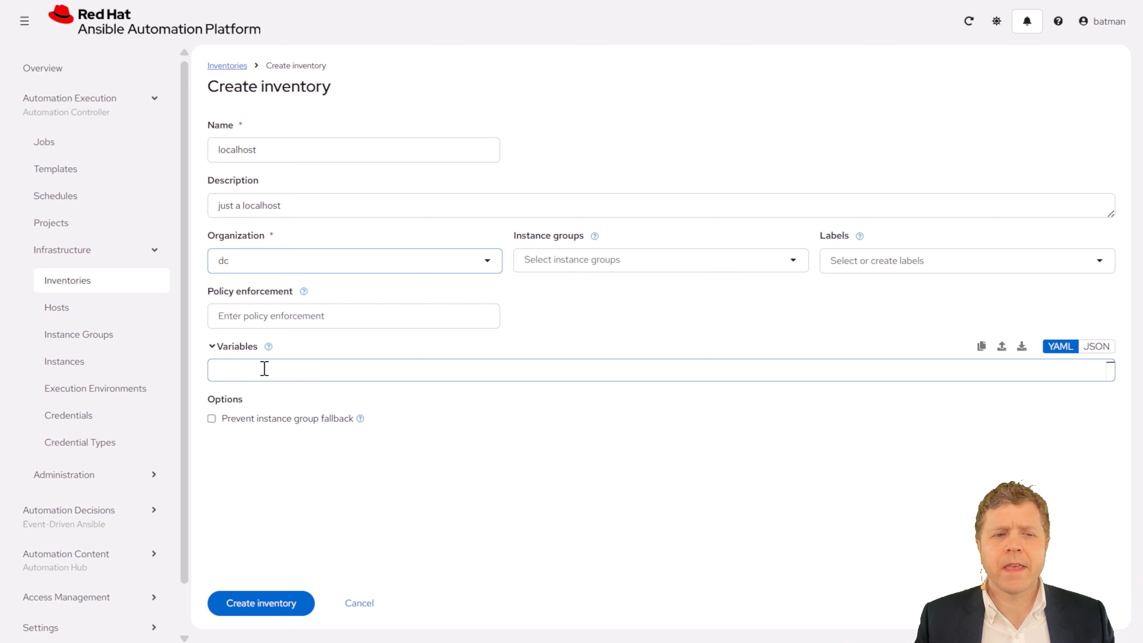
click(281, 603)
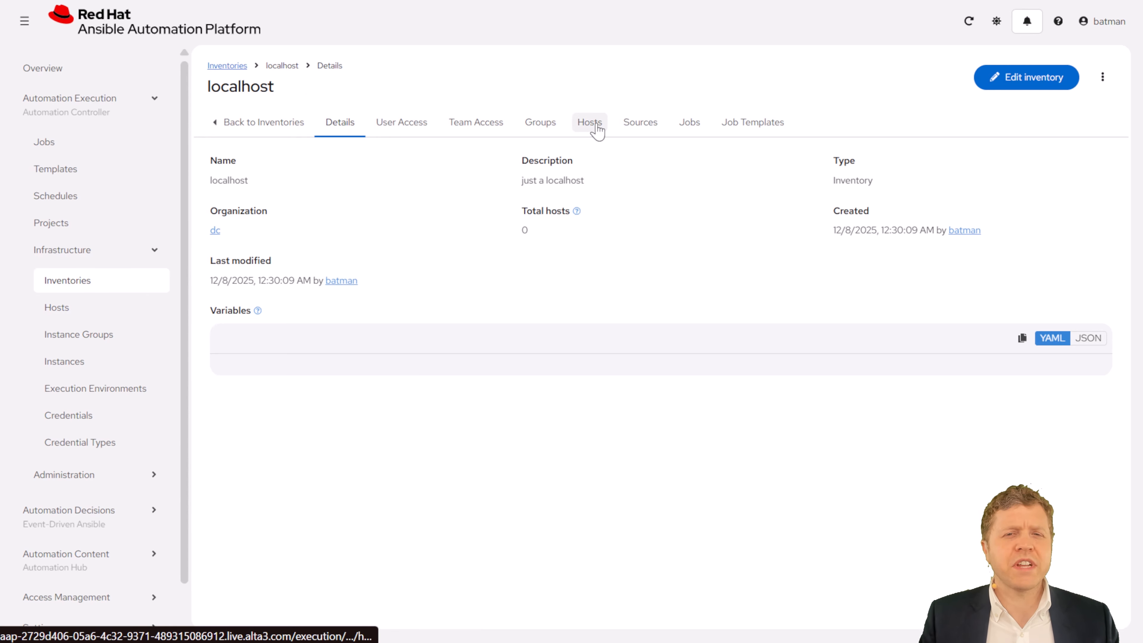
- Start a new host in the localhost inventory and name it "localhost"
click(597, 131)
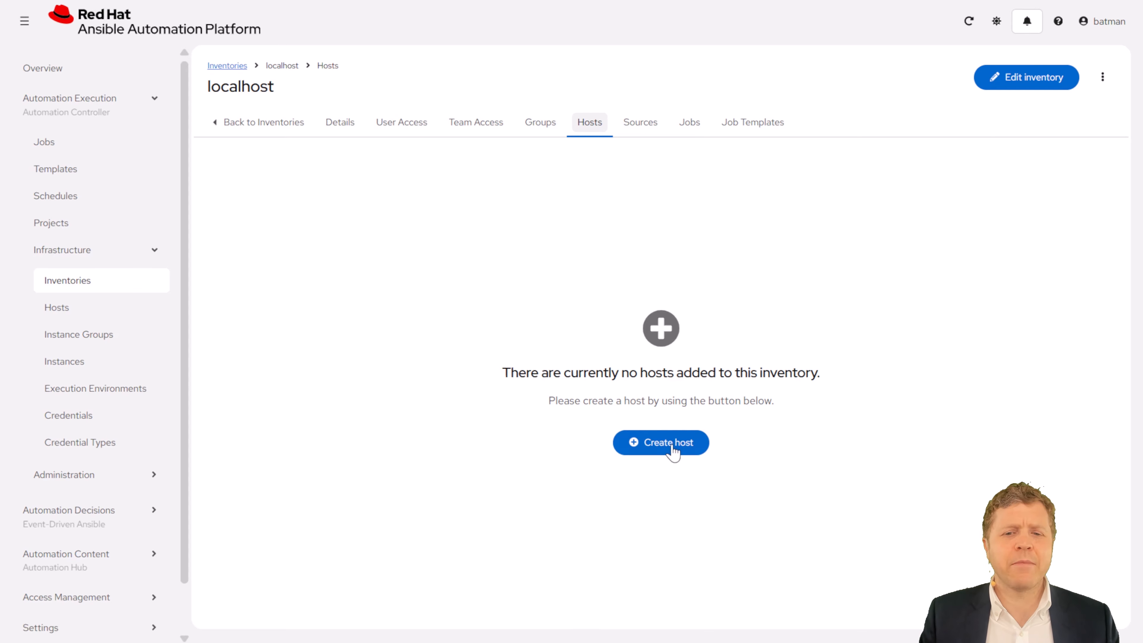
click(672, 447)
click(326, 147)
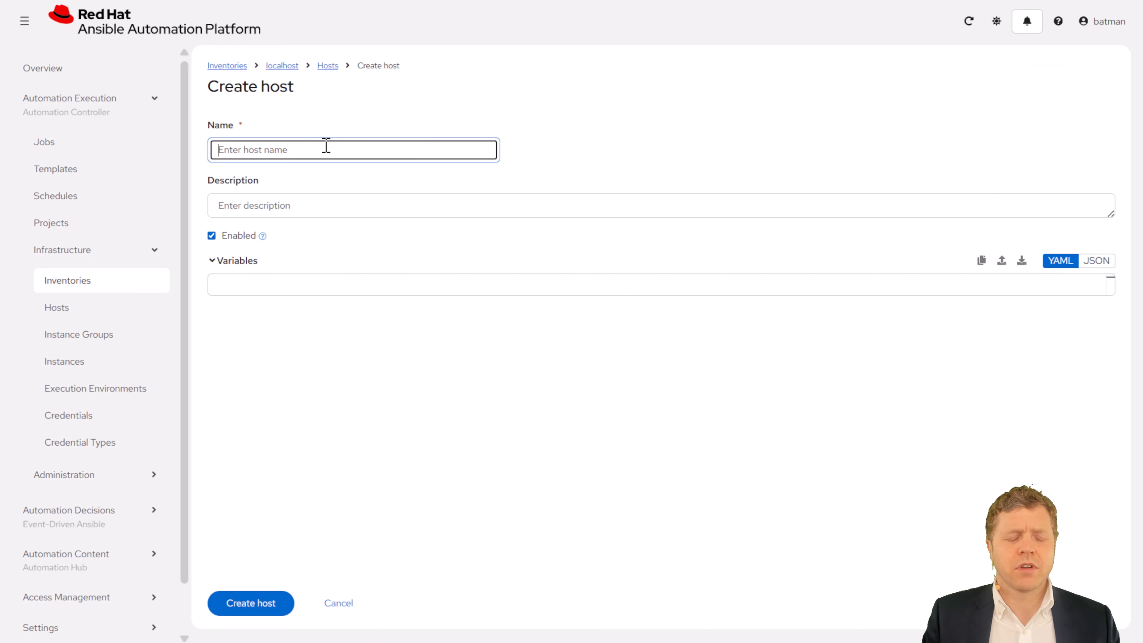
text(localhost)
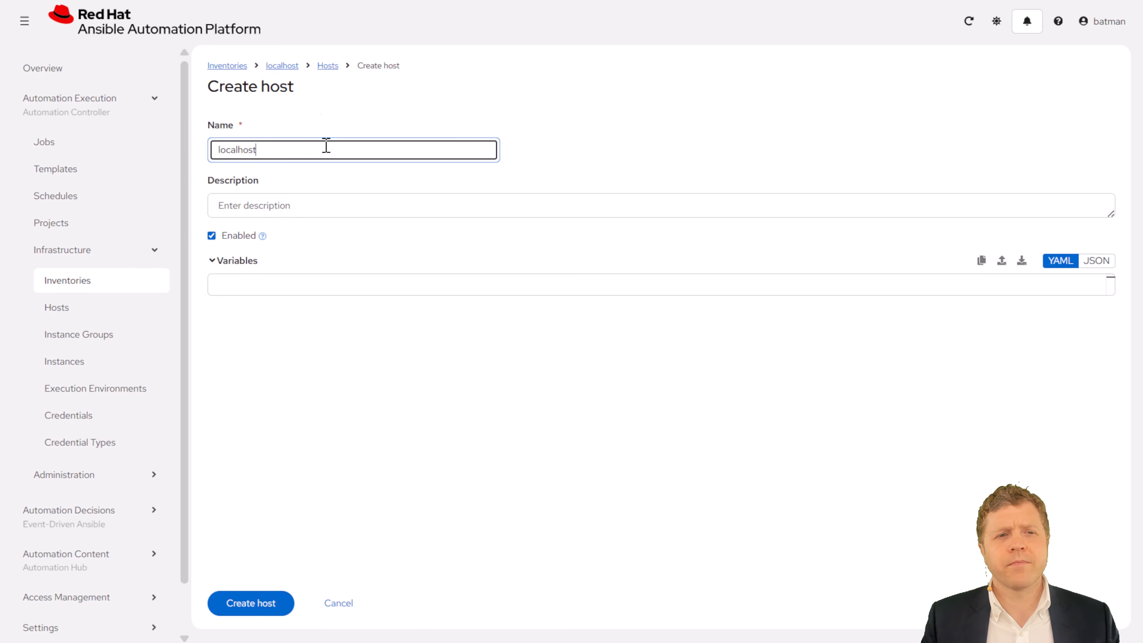
- Add the YAML host variable ansible_host with the value localhost
click(295, 282)
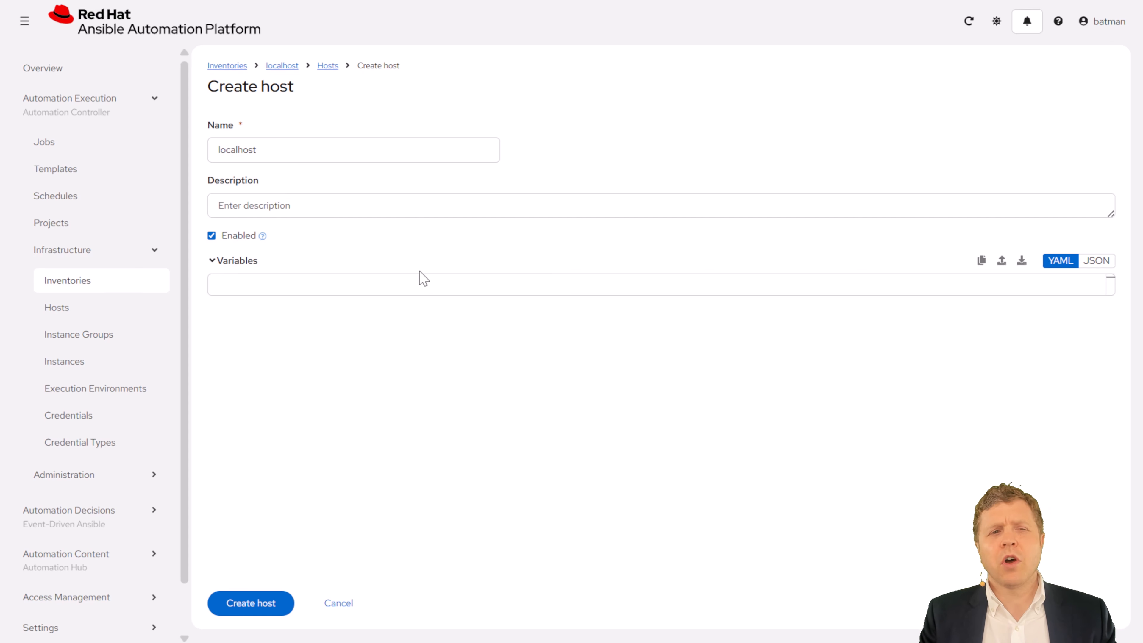
double_click(245, 150)
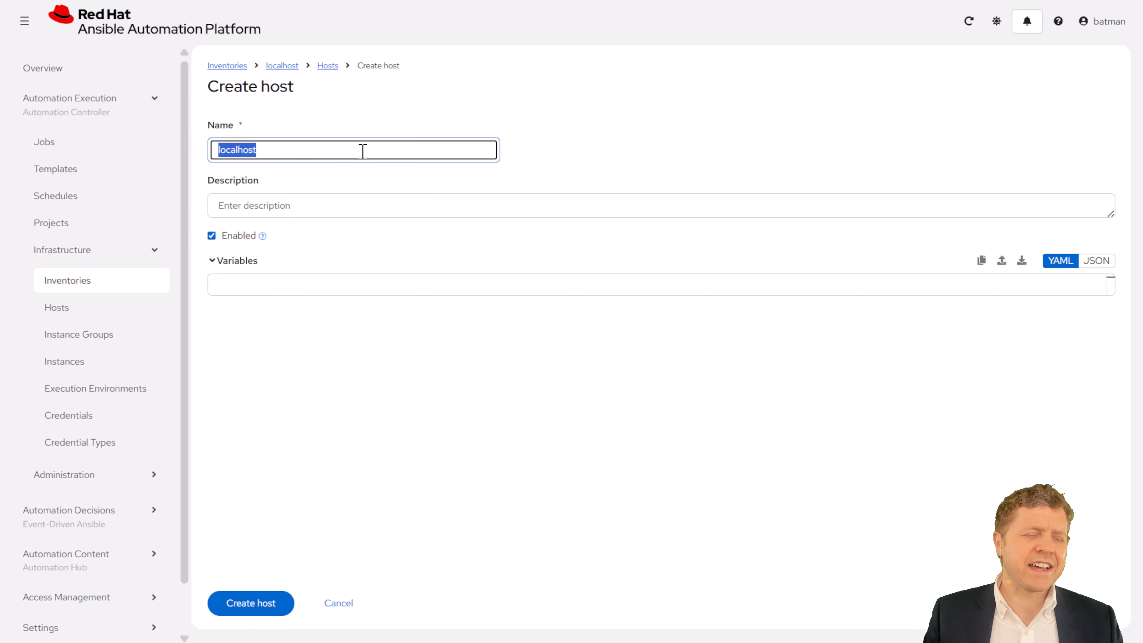
click(297, 284)
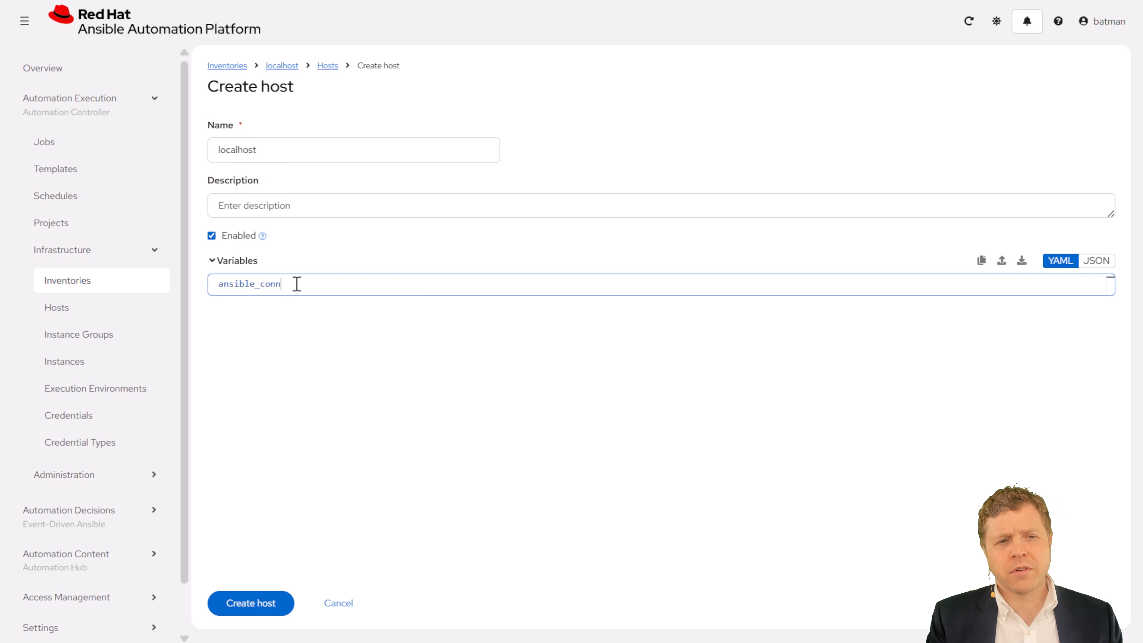
text(ansible_c)
key(BackSpace)
text(host:)
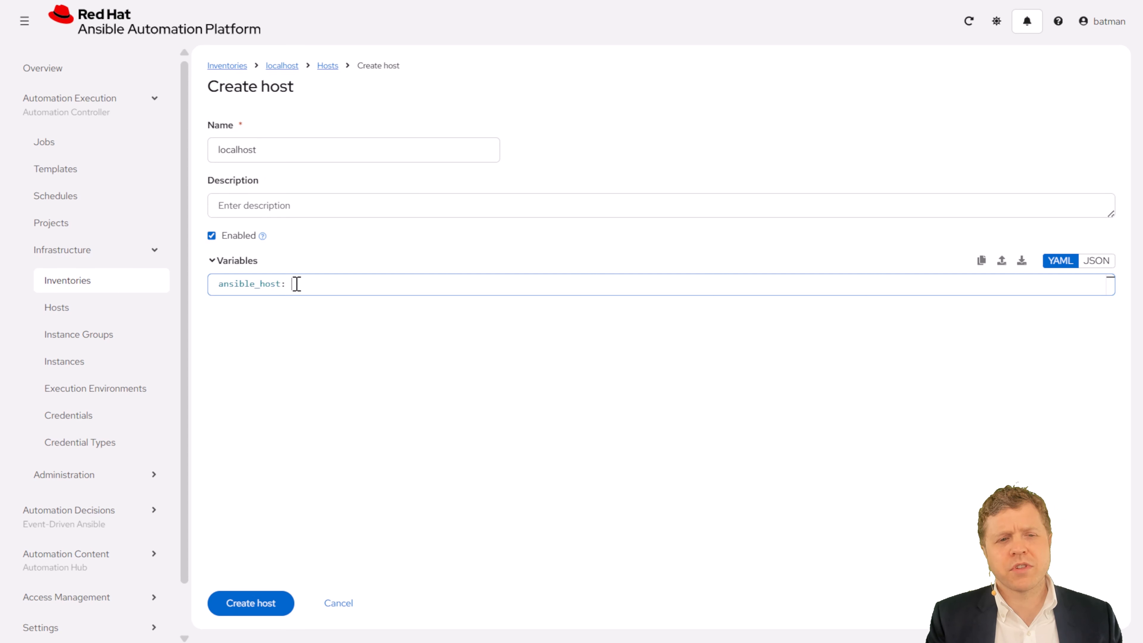
text( localhost)
key(Return)
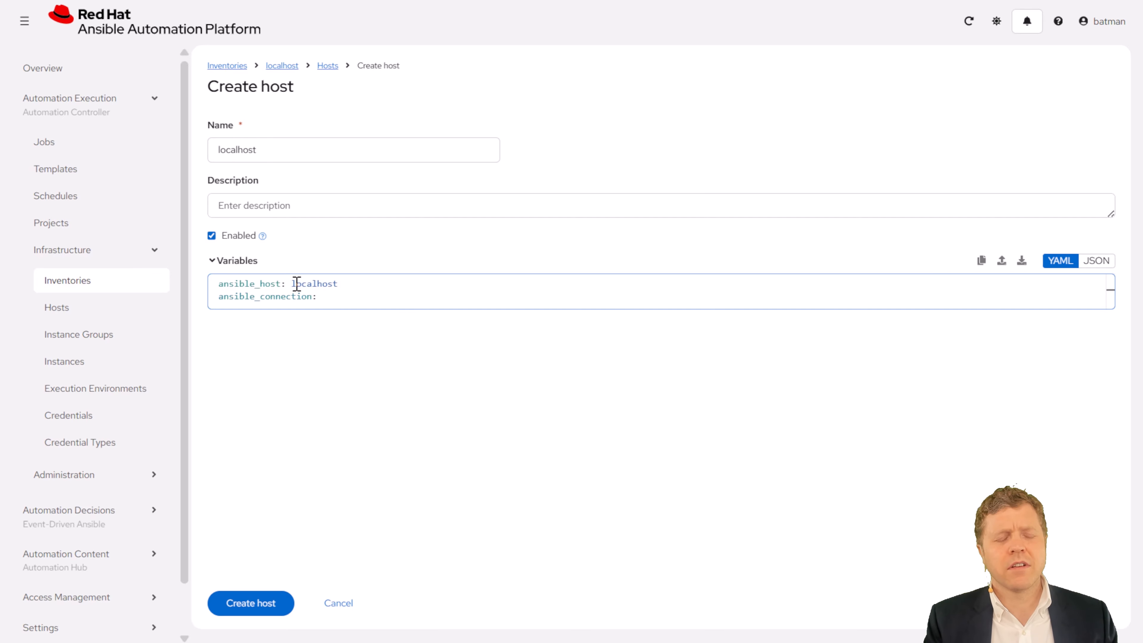
- Set the host variable ansible_connection to ansible.builtin.local and create the host
text(.builtin.local)
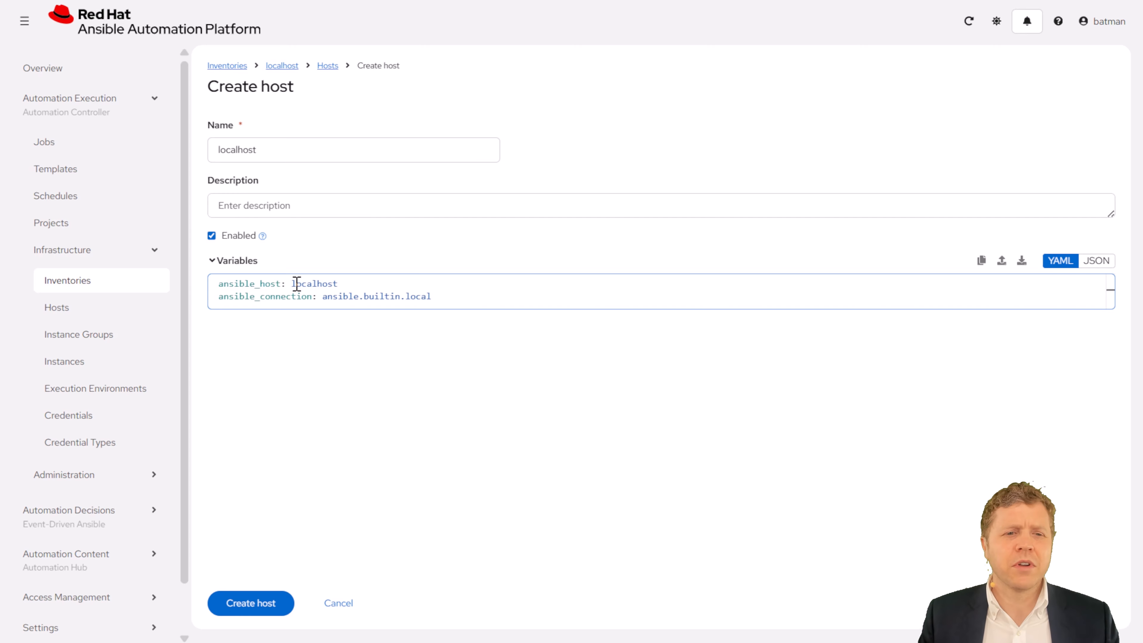
drag(277, 297, 403, 296)
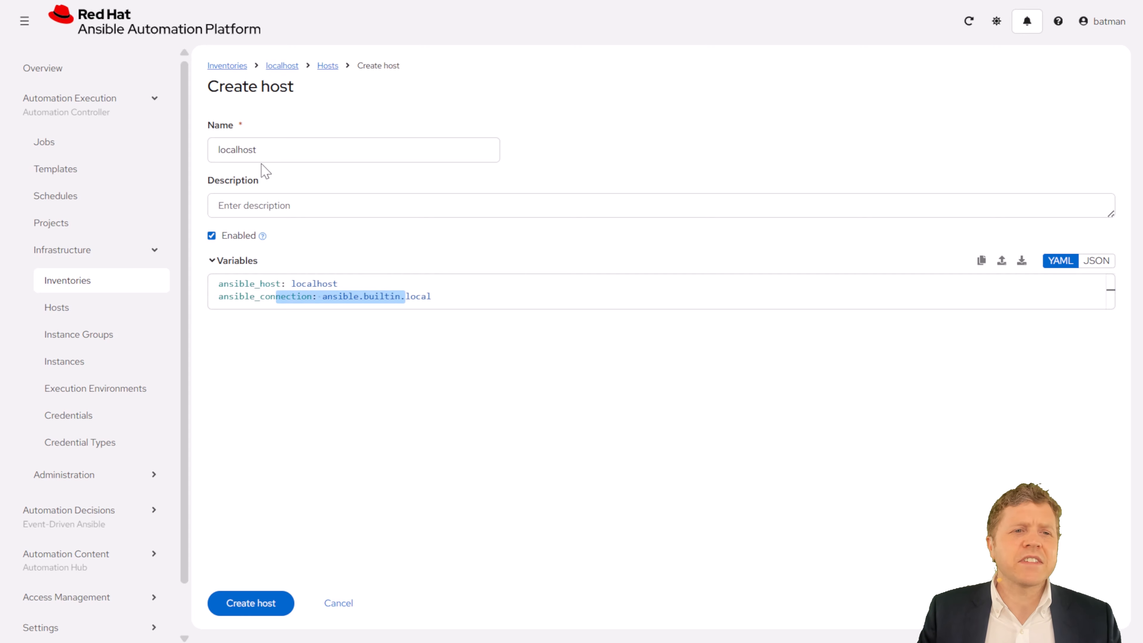
double_click(269, 150)
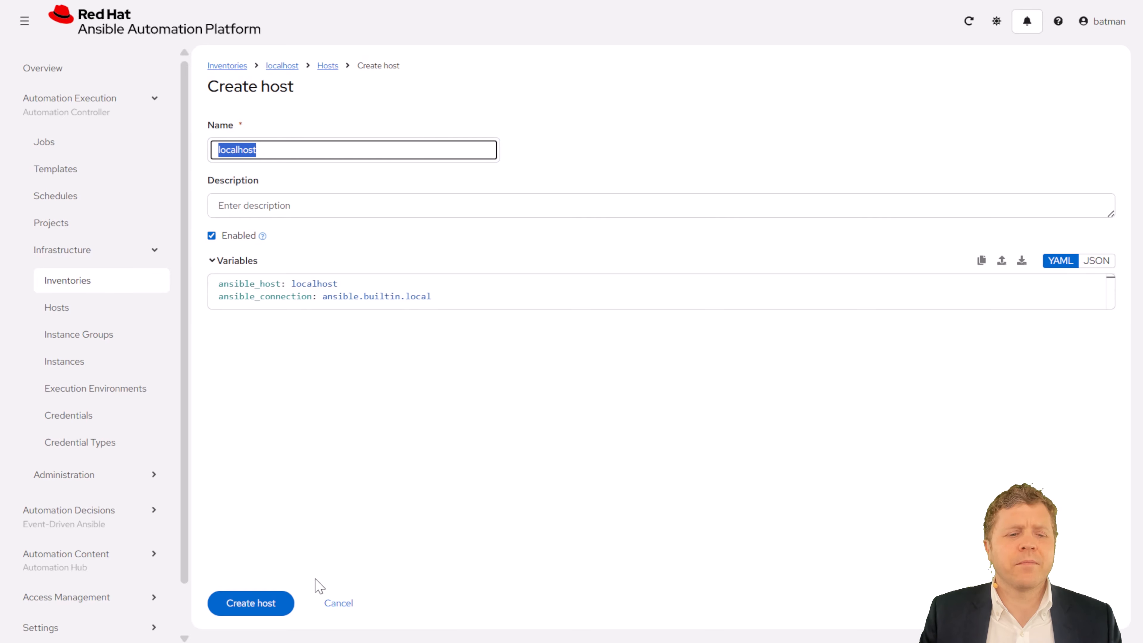
click(266, 605)
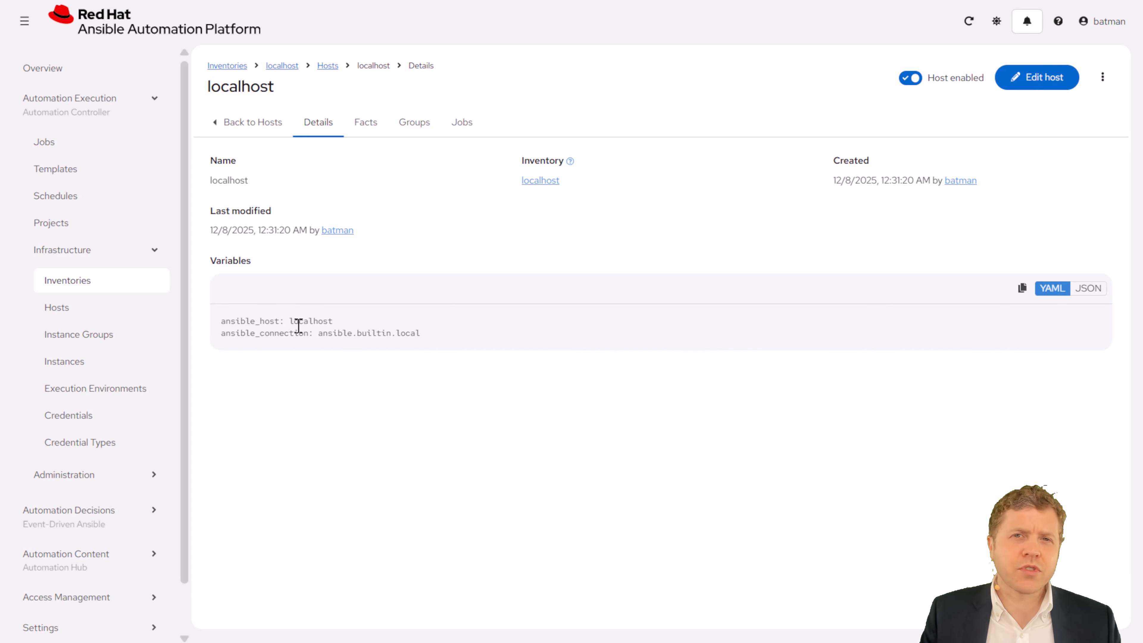
- Review the localhost inventory's details, its hosts list, and its entry among the inventories
click(282, 66)
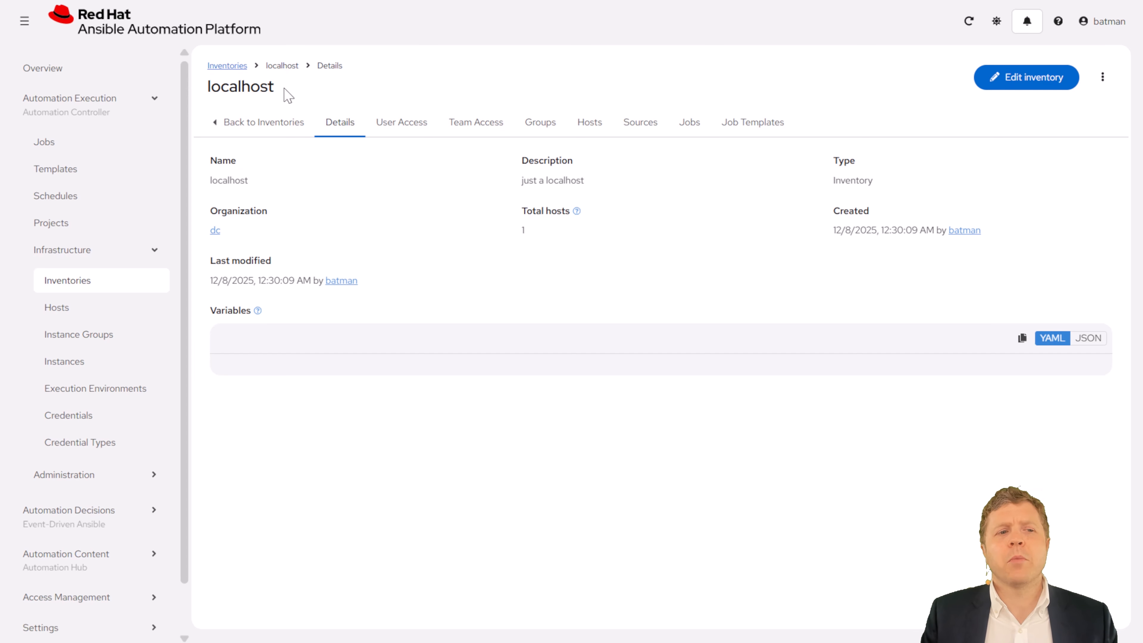
click(88, 289)
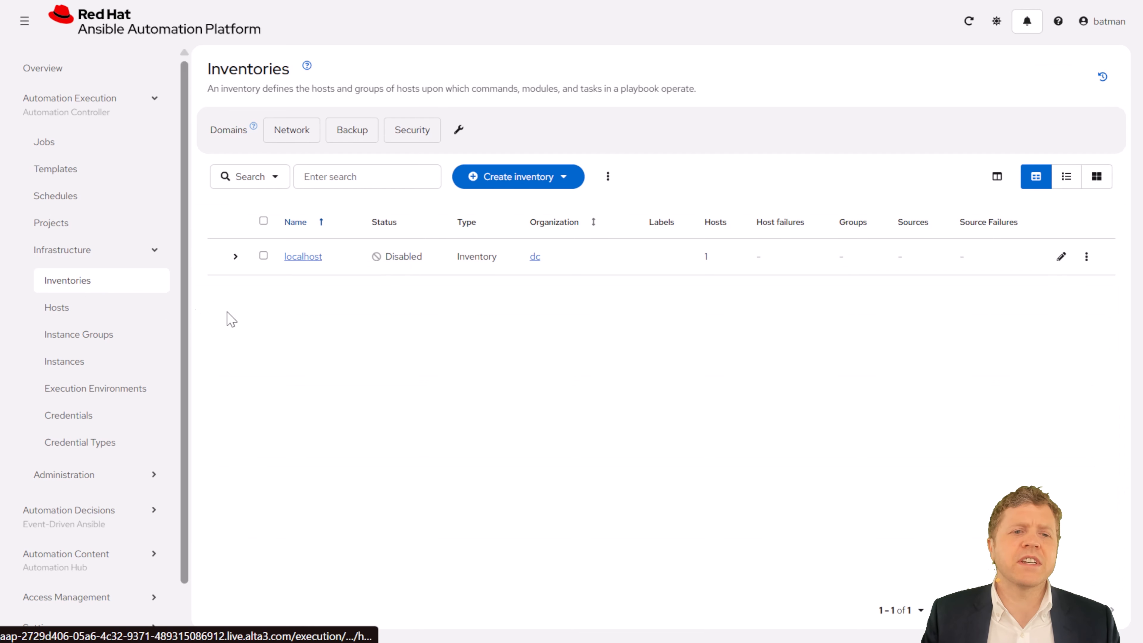
click(303, 257)
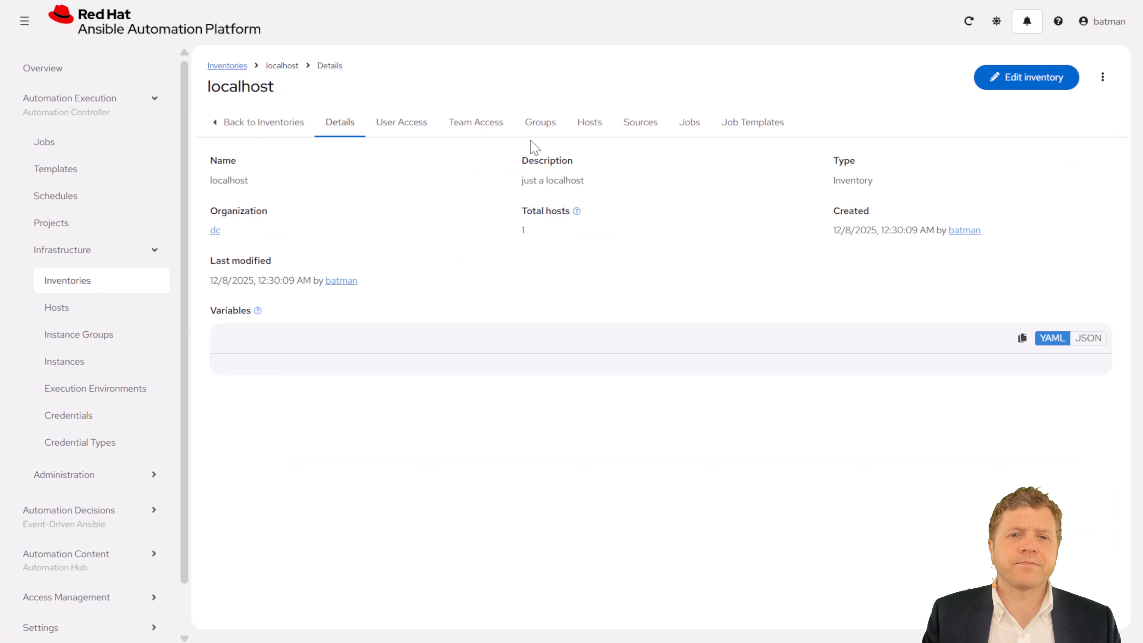
click(595, 130)
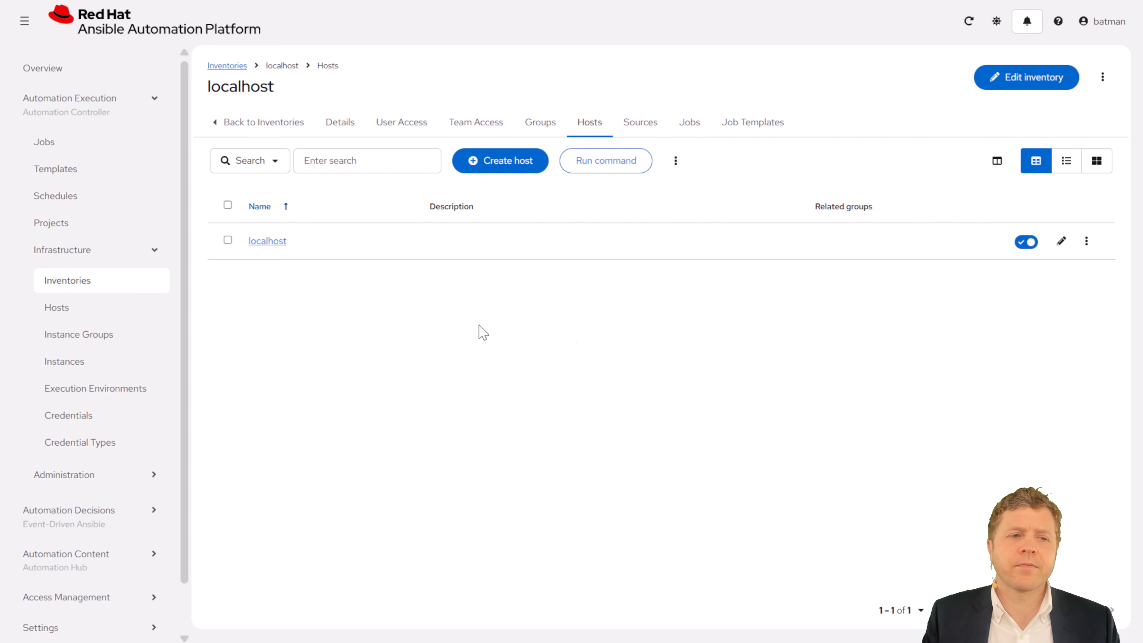
click(79, 288)
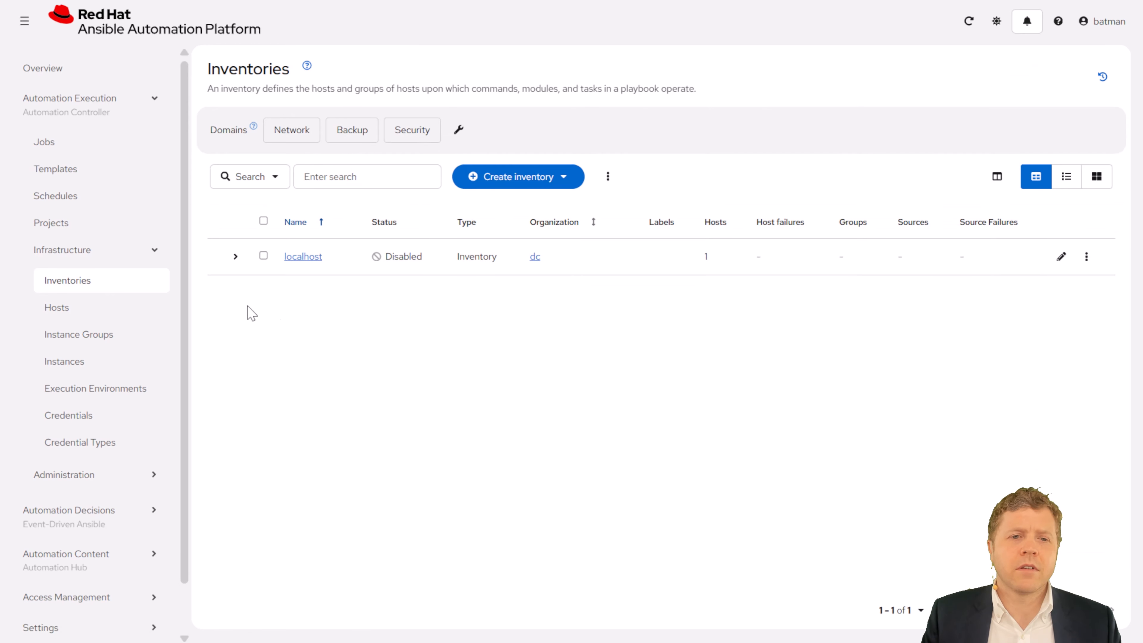
mouse_move(407, 265)
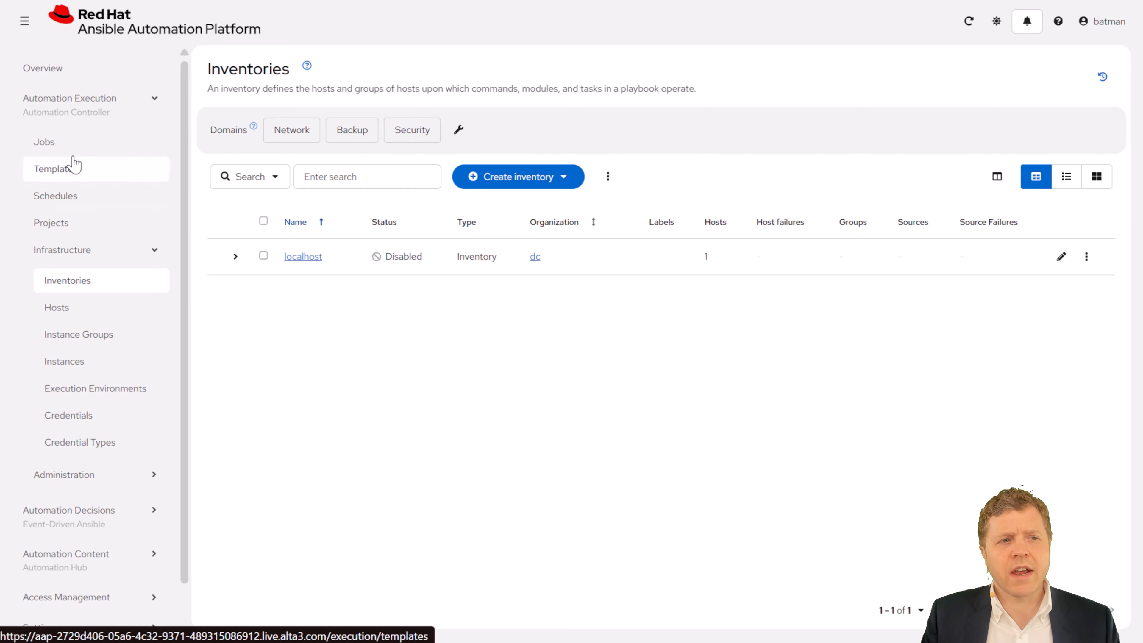
- Start a new job template named "github.com/rzfeeser/aap-public" with the description "Running the astro playbook"
click(73, 167)
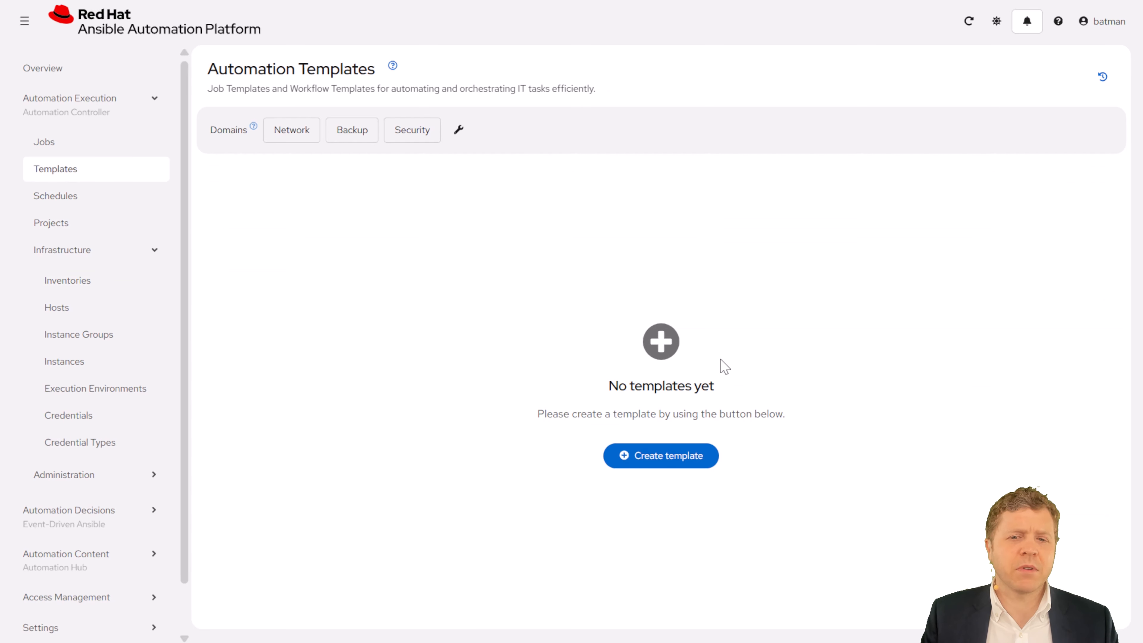
click(649, 464)
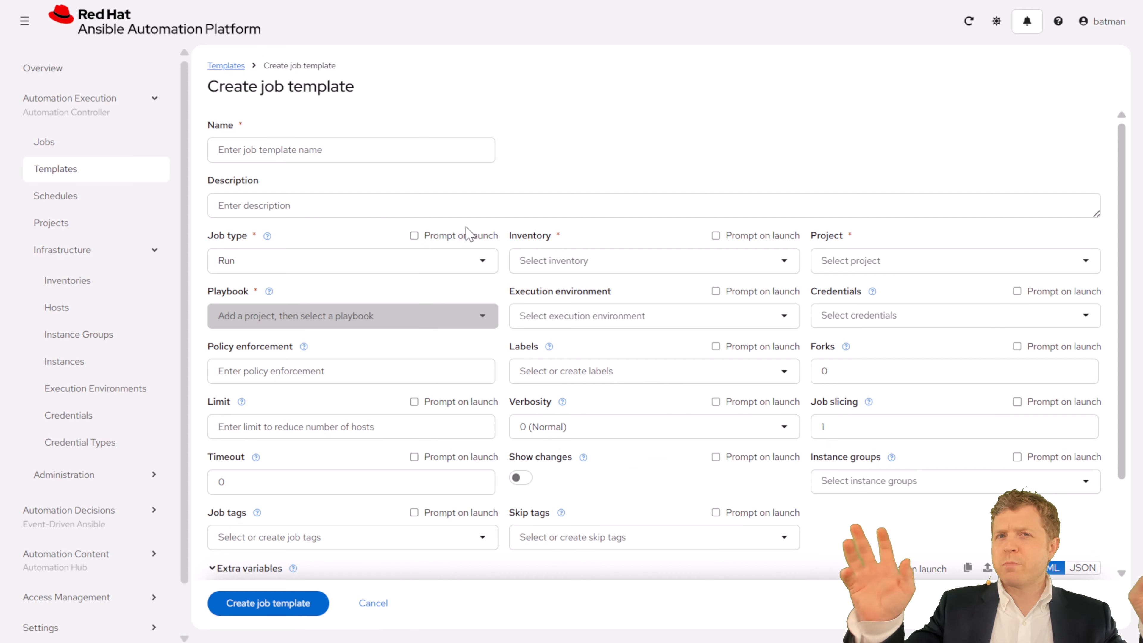
click(408, 150)
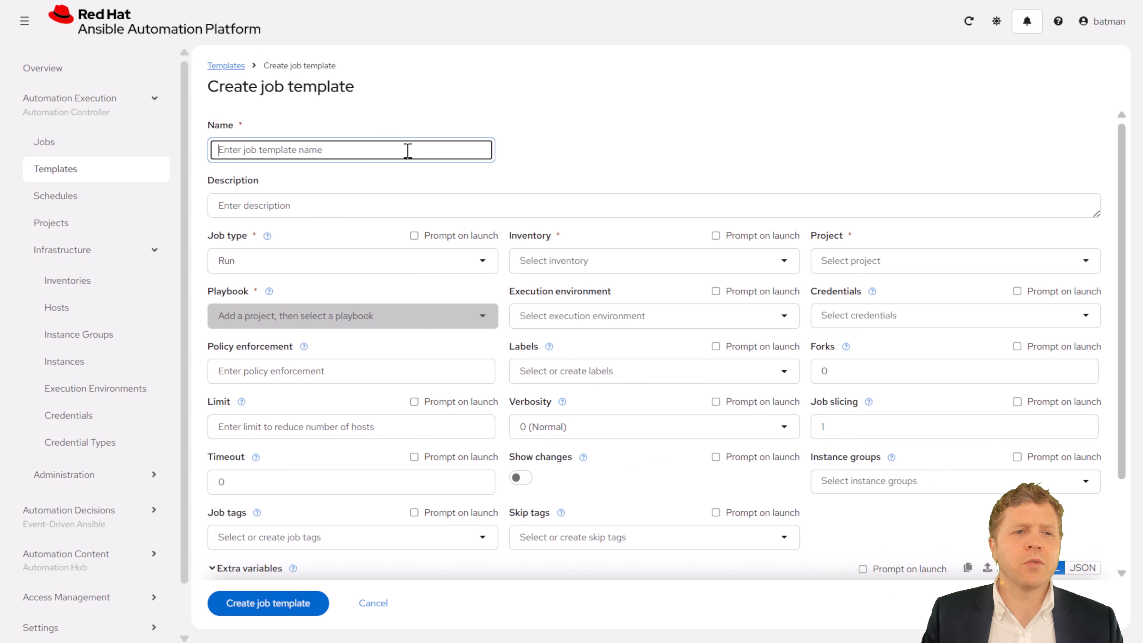
text(github.com/rzfeeser/a)
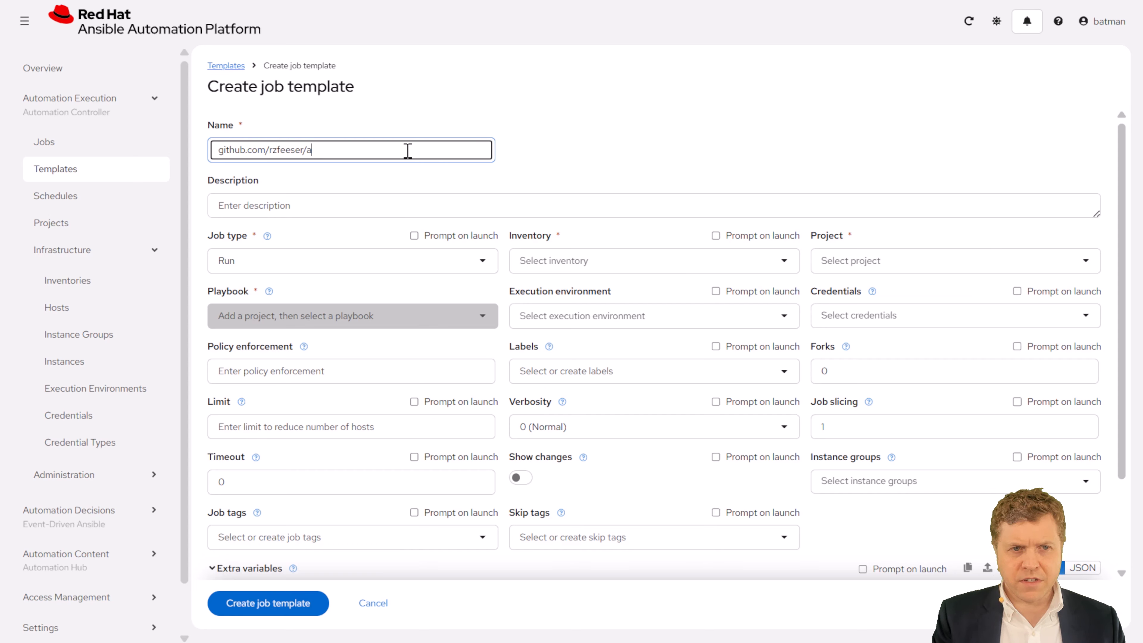
text(ap-public)
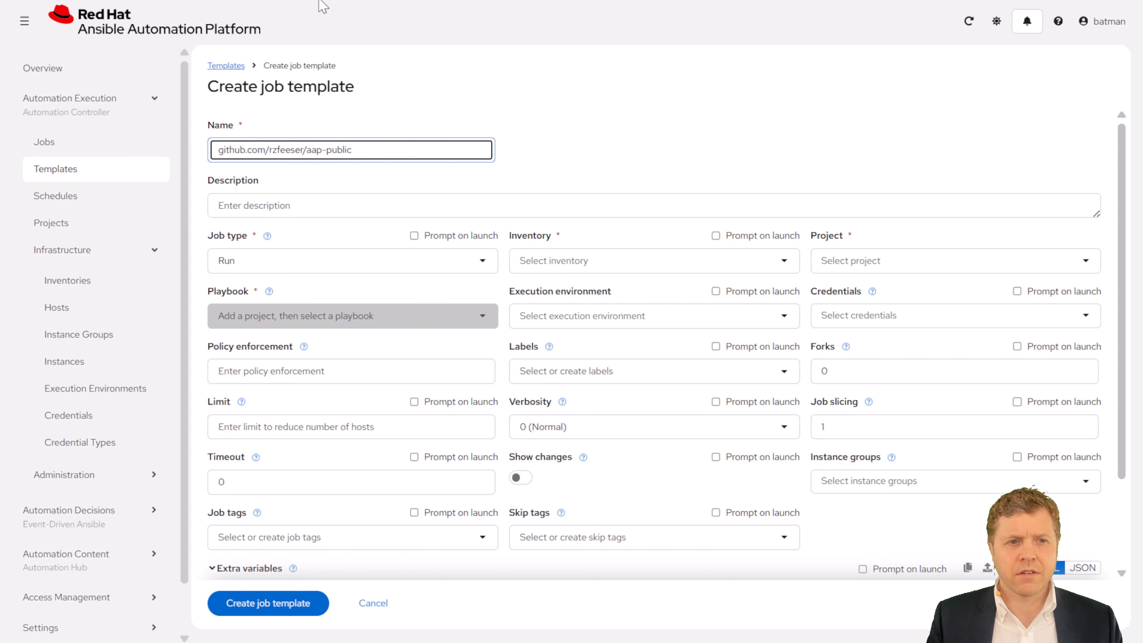
click(381, 204)
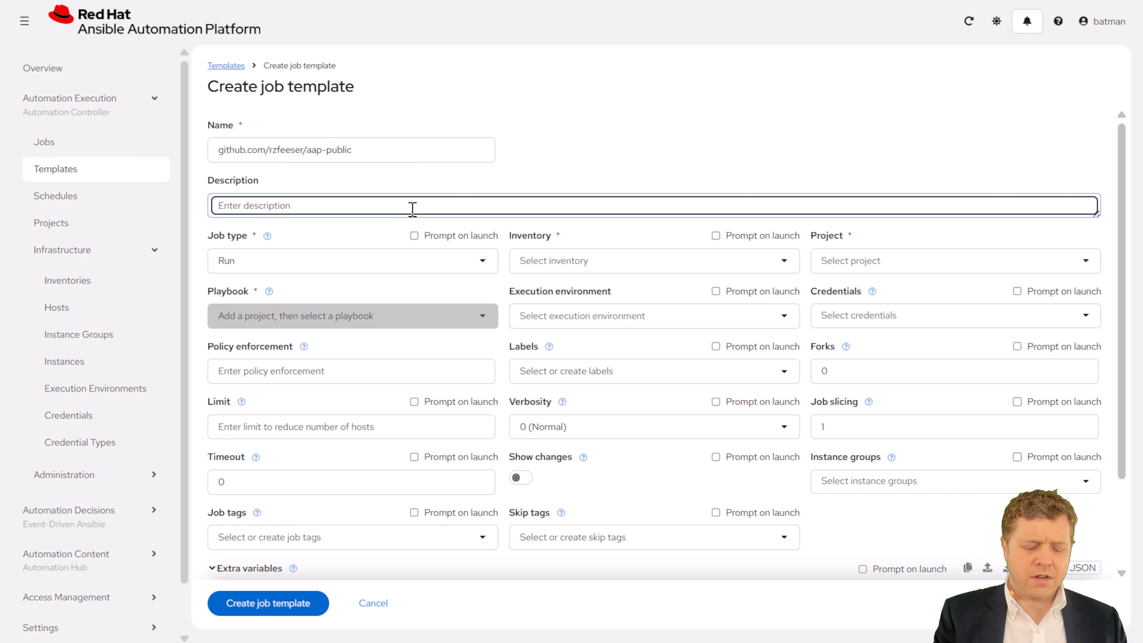
text(Running the ast)
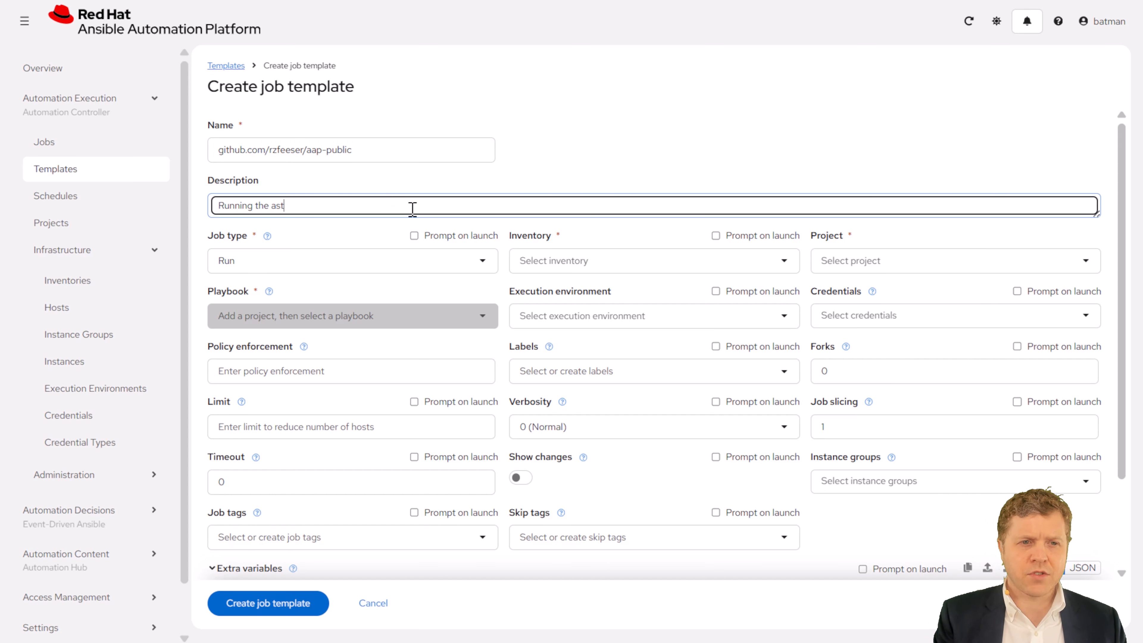
text(ro playbook)
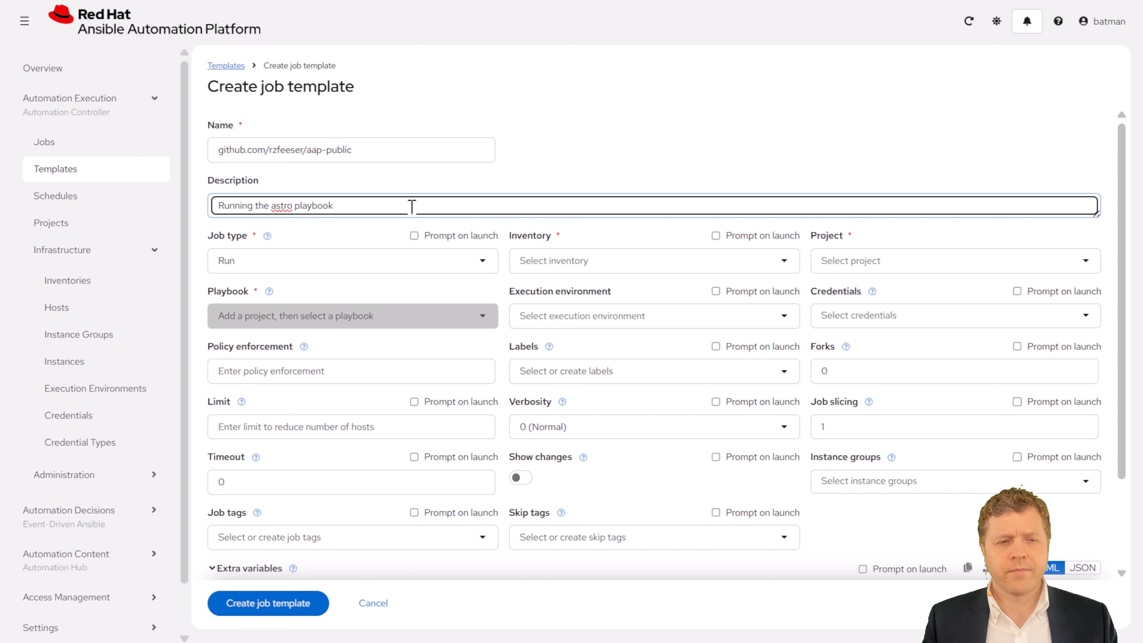
- Set the job template's inventory to localhost and its project to github.com/rzfeeser/aap-public
click(632, 262)
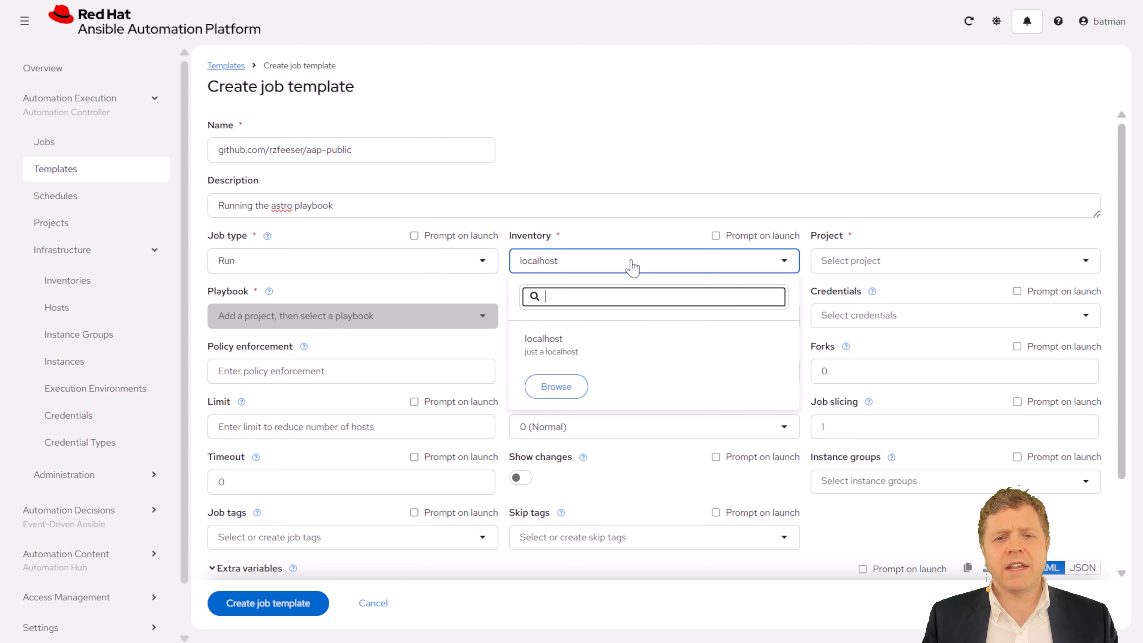
click(566, 348)
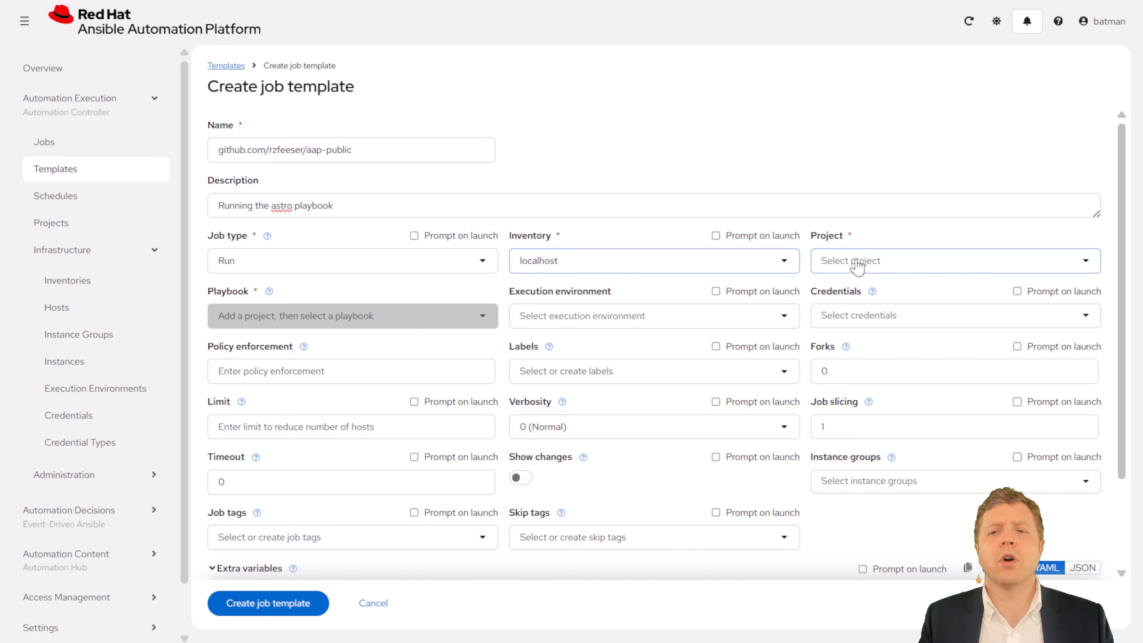
click(858, 264)
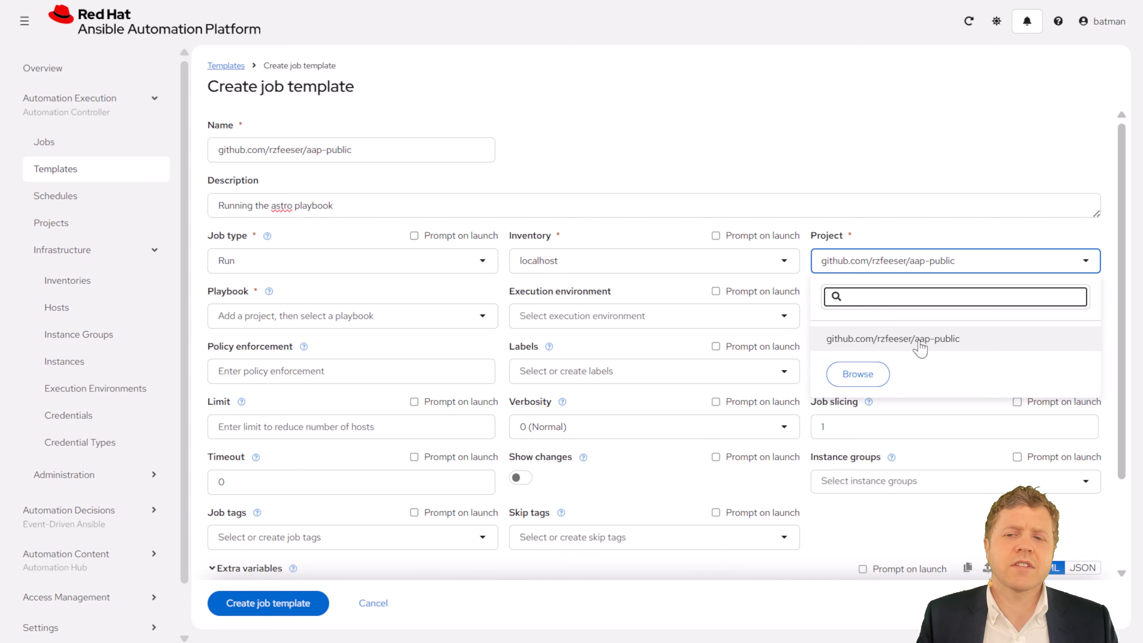
click(921, 342)
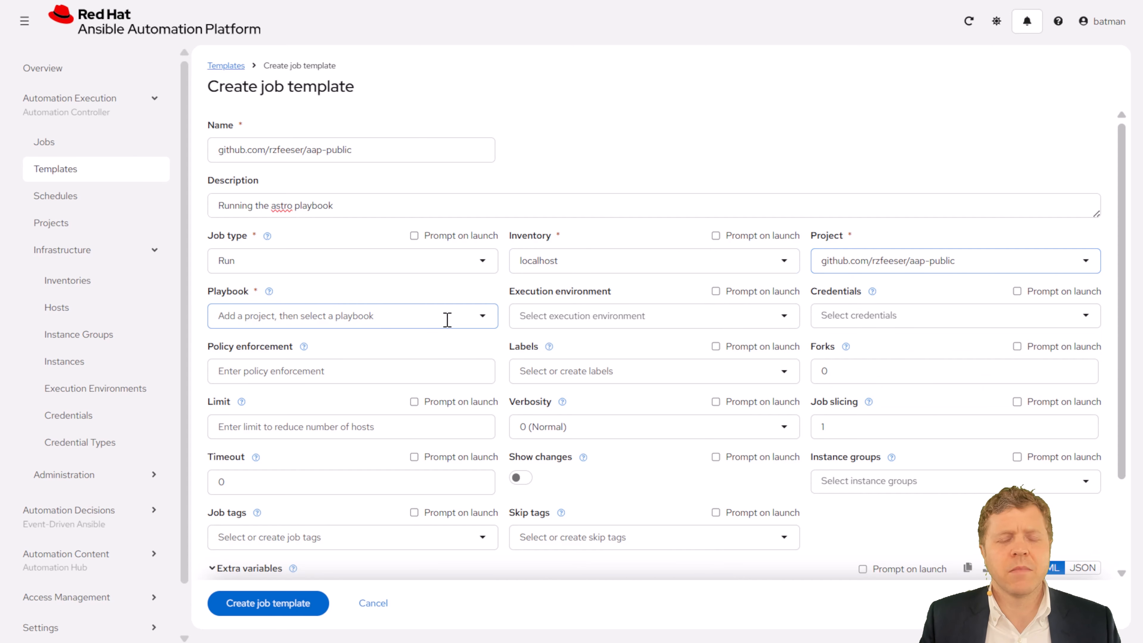
- Choose playbooks/playbook01.yml as the playbook and create the job template with the remaining options at their defaults
click(447, 319)
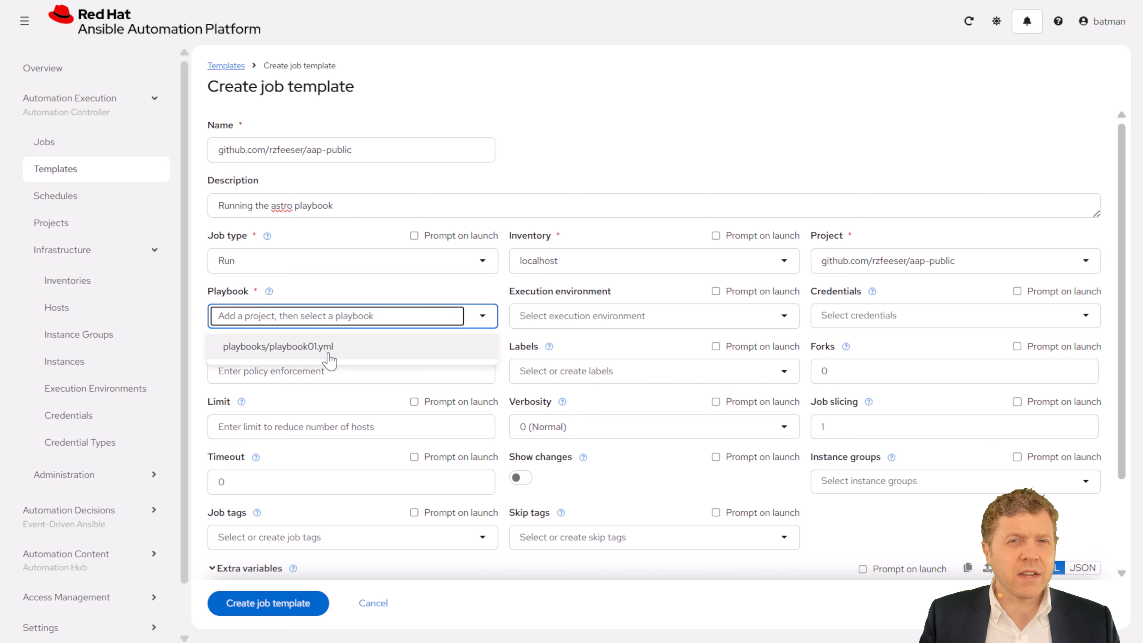
click(329, 356)
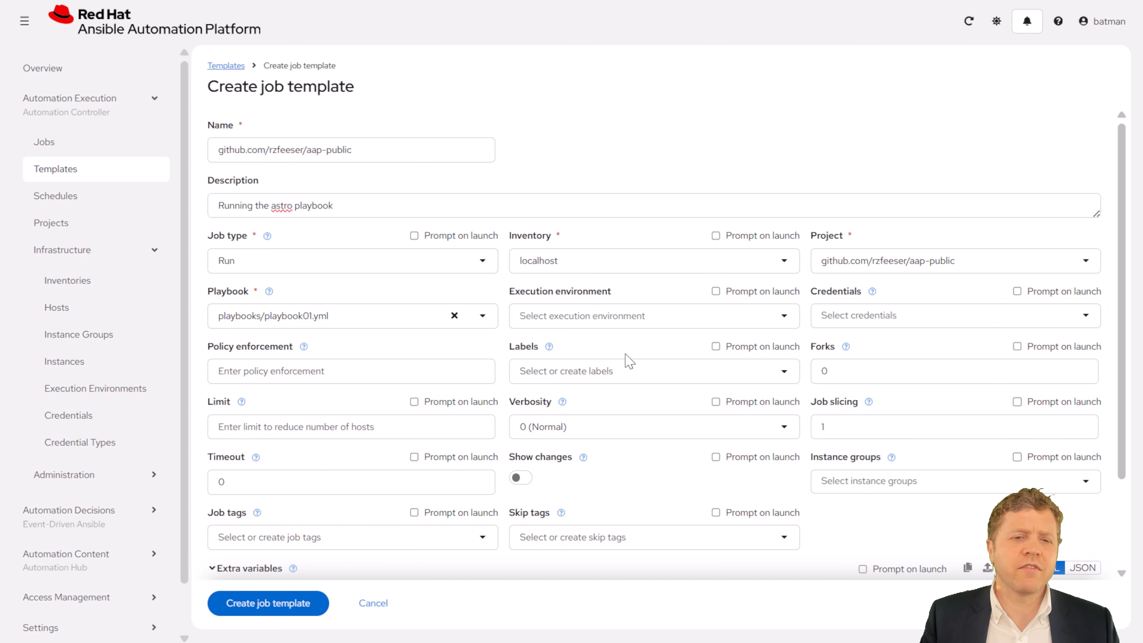
scroll(354, 358, down, 1)
scroll(353, 358, down, 3)
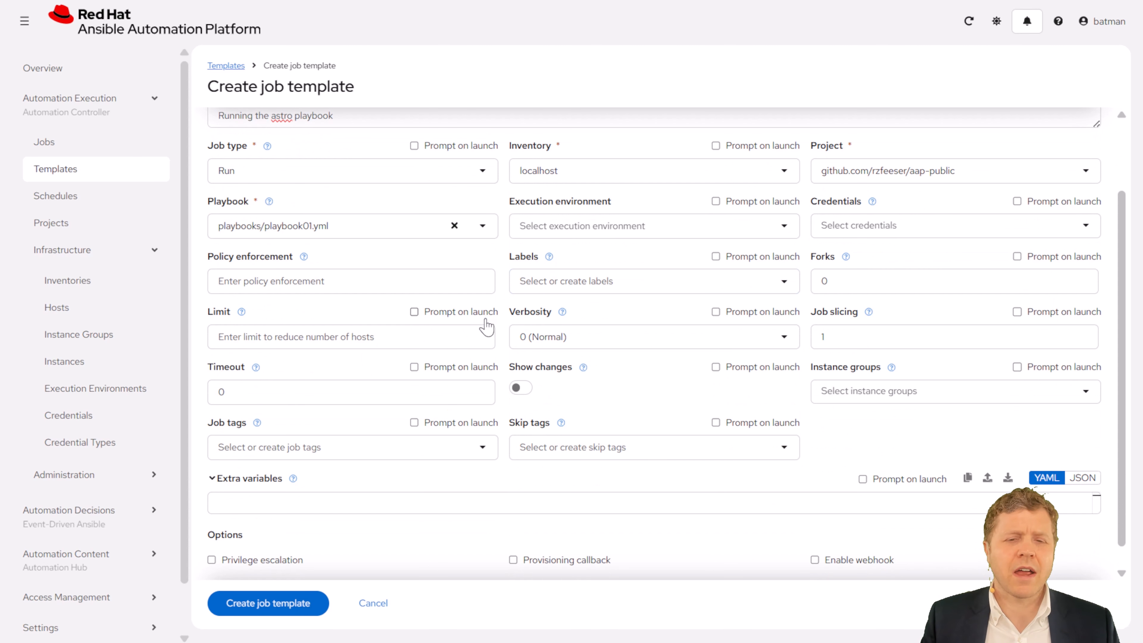
scroll(488, 324, down, 1)
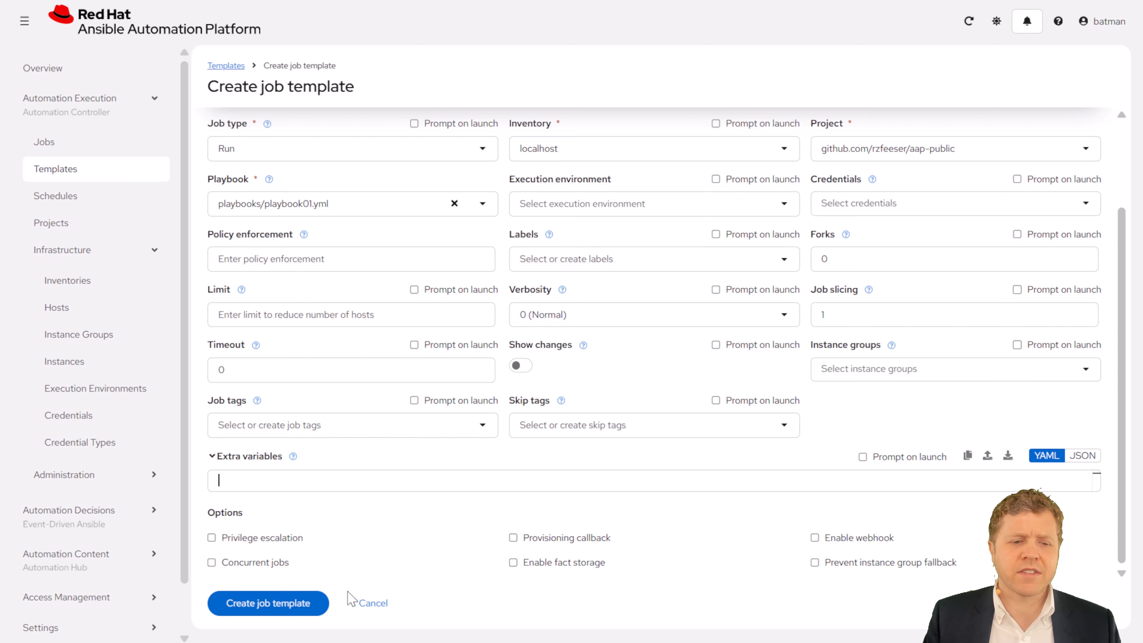
click(266, 603)
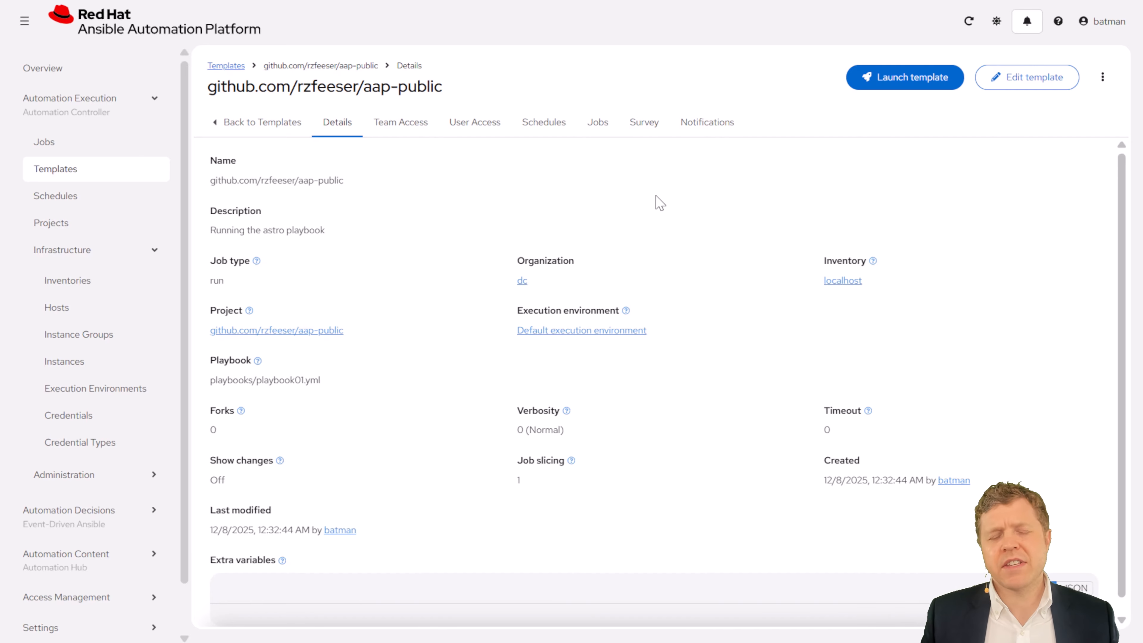
- Open the github.com/rzfeeser/aap-public job template from the list of automation templates and launch it
click(86, 176)
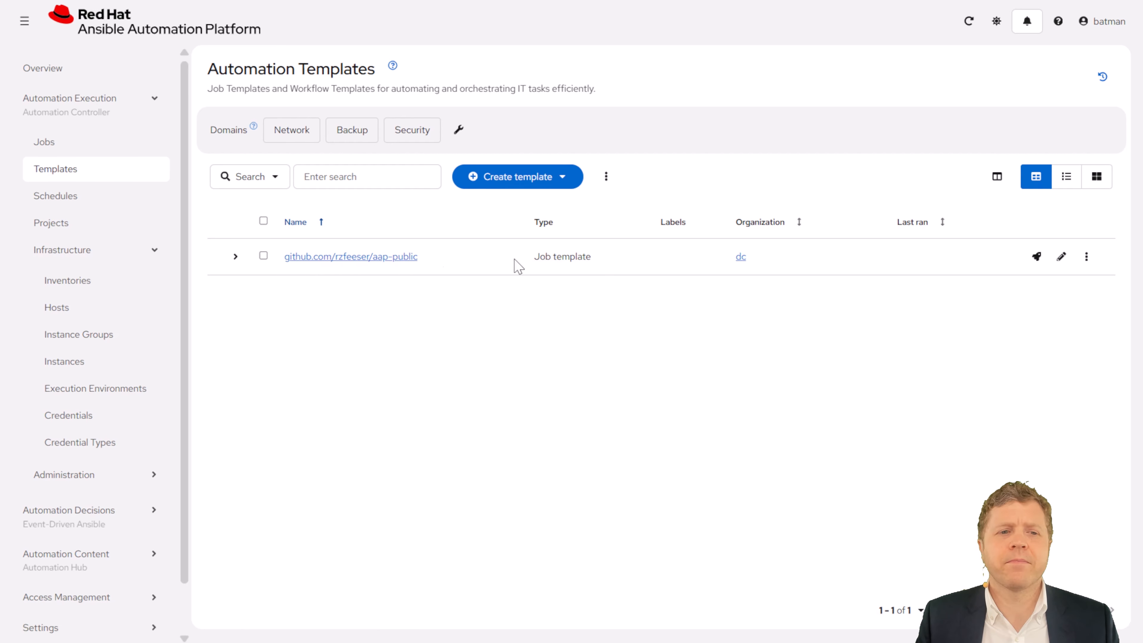
click(336, 259)
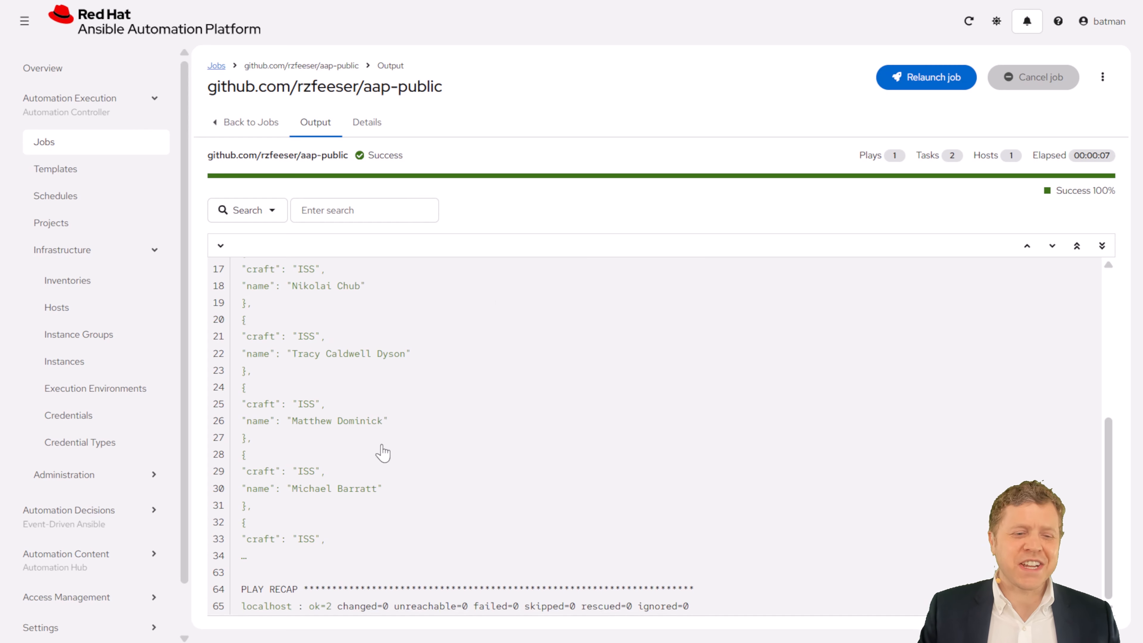
- Examine the job output, including the People in Space play, the open-notify API task, the raw JSON response and the play recap
scroll(405, 450, up, 6)
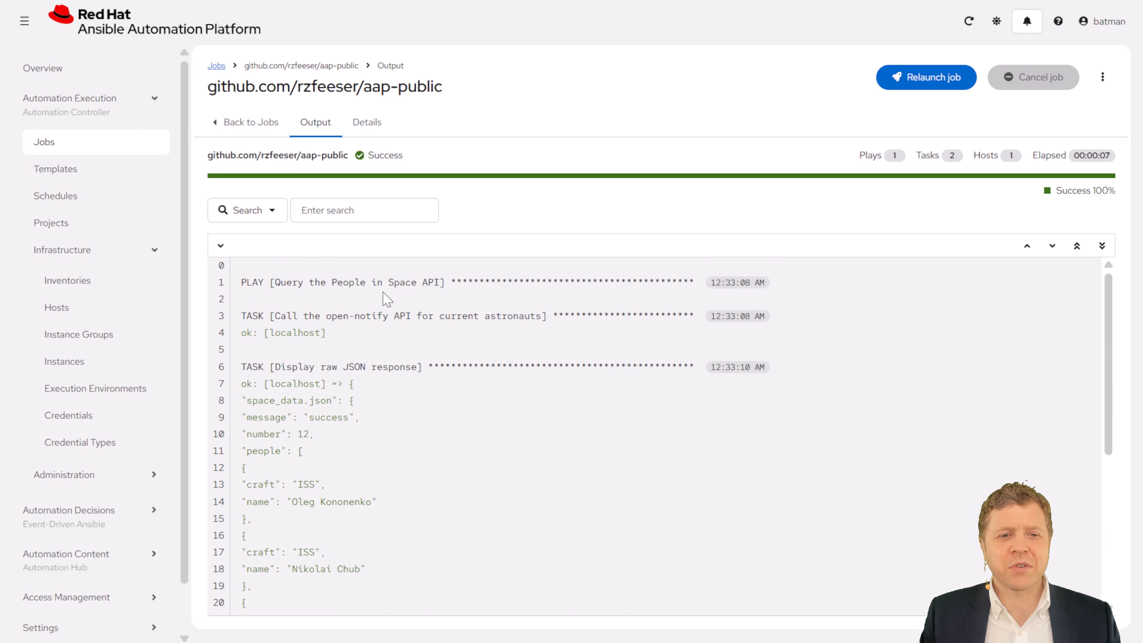
drag(282, 282, 445, 283)
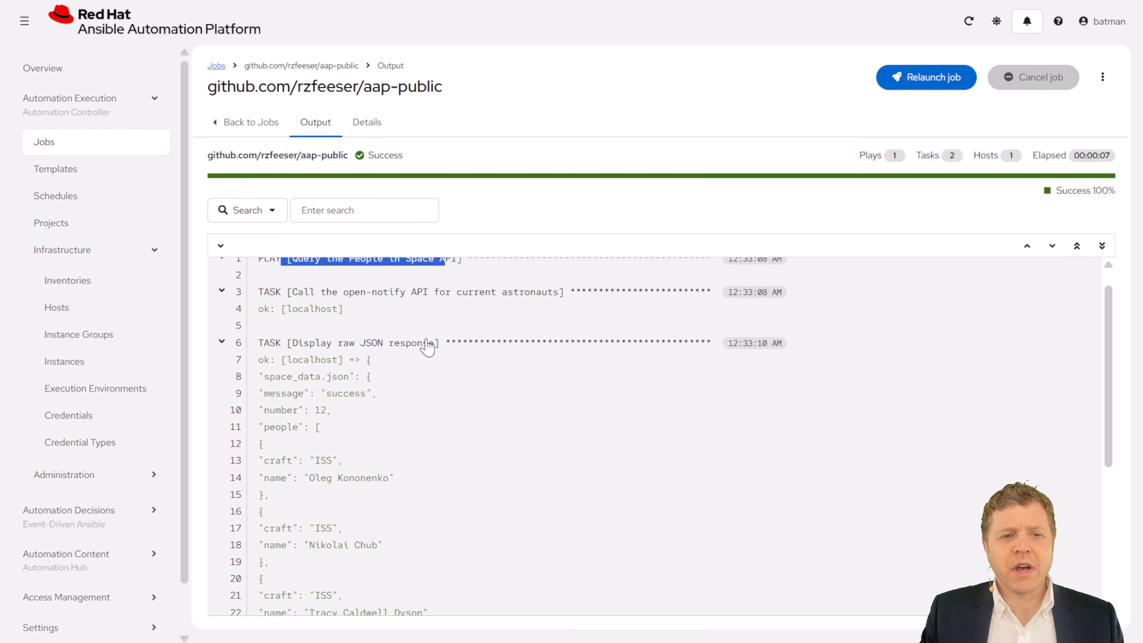
drag(320, 316, 542, 316)
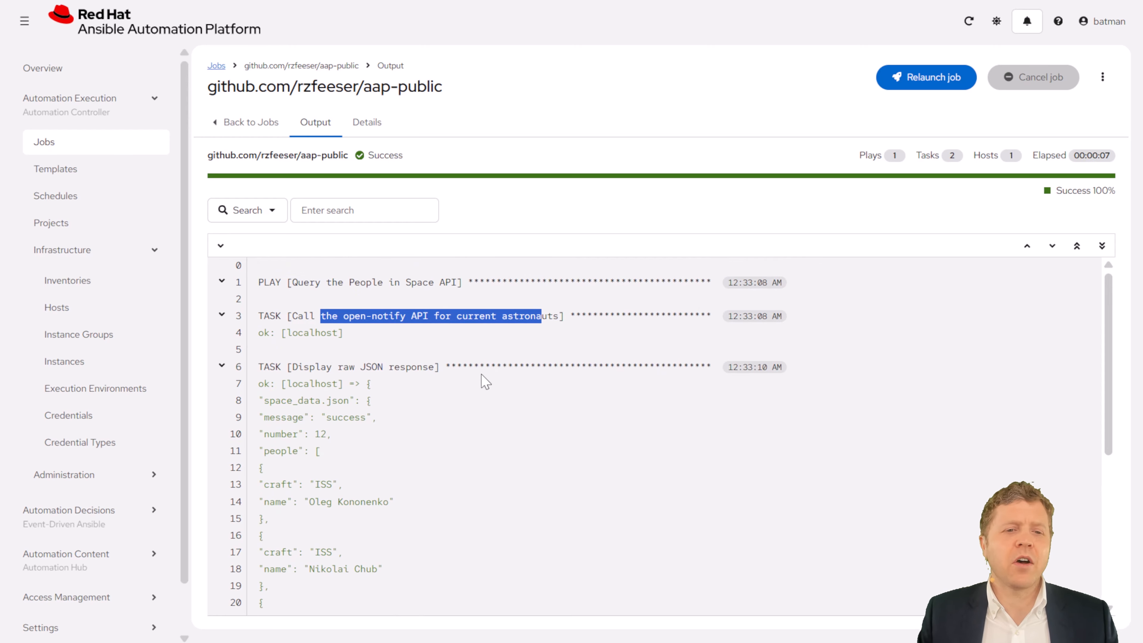
scroll(505, 371, down, 2)
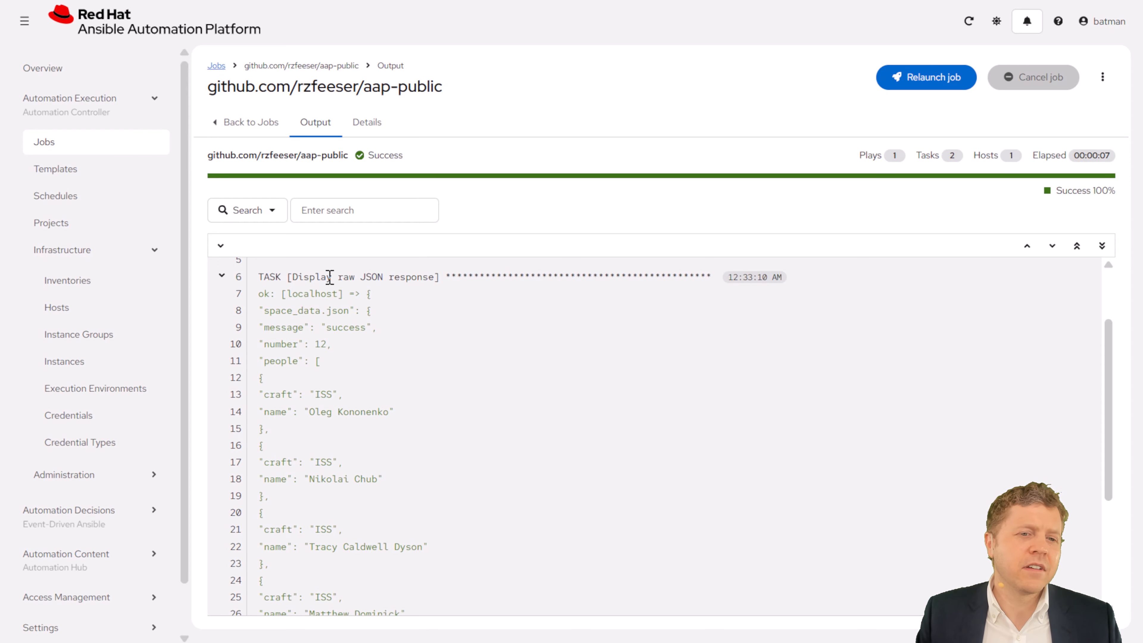
drag(328, 277, 445, 277)
scroll(333, 351, down, 5)
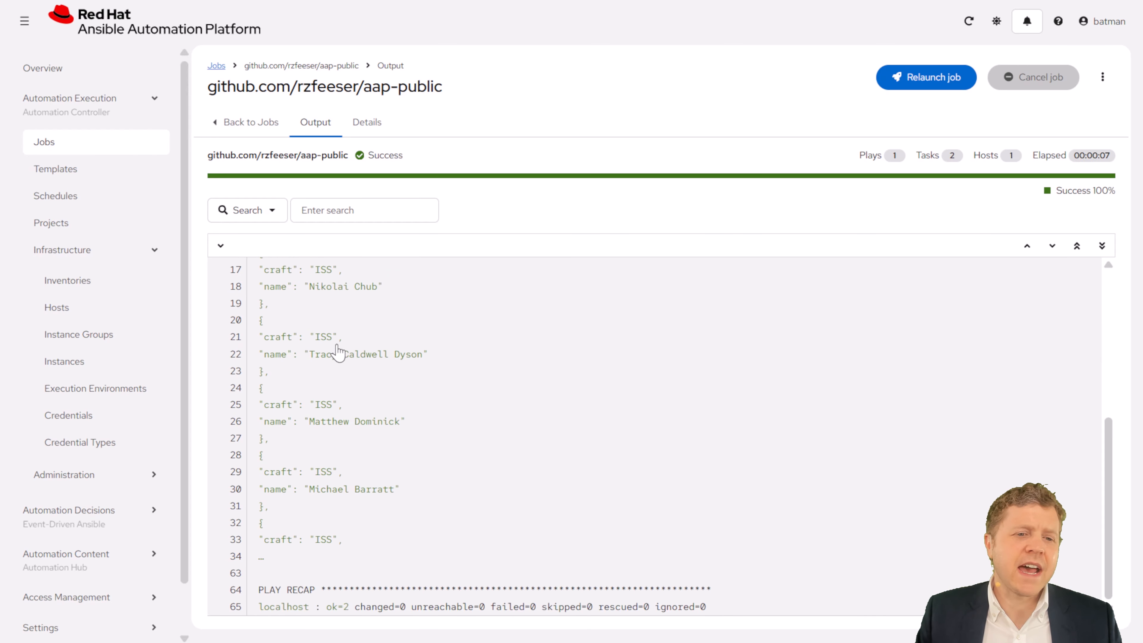